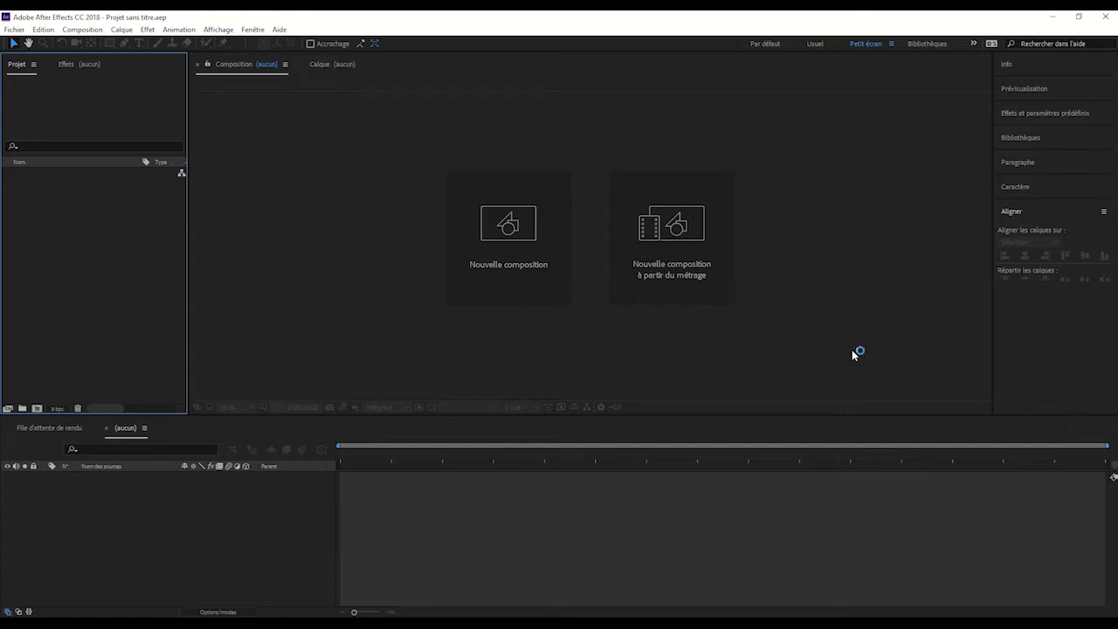
Create the 'motion design' composition with the HDV/HDTV 720 25 preset and 0:00:15:00 duration.
{"action": "left_click", "coordinate": [540, 235]}
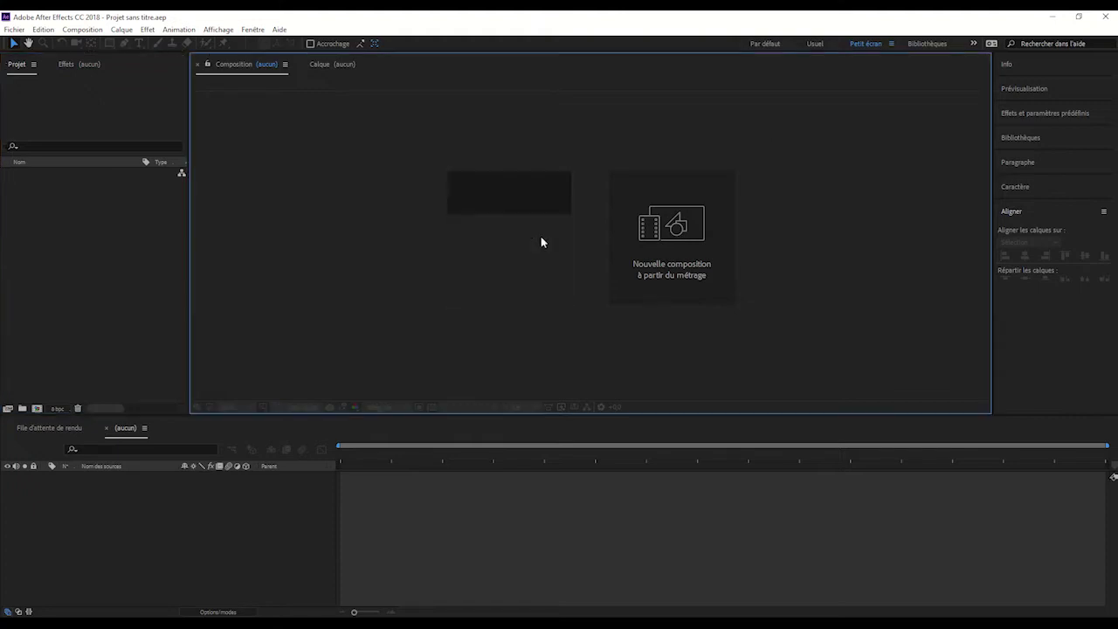
{"action": "type", "text": "motio"}
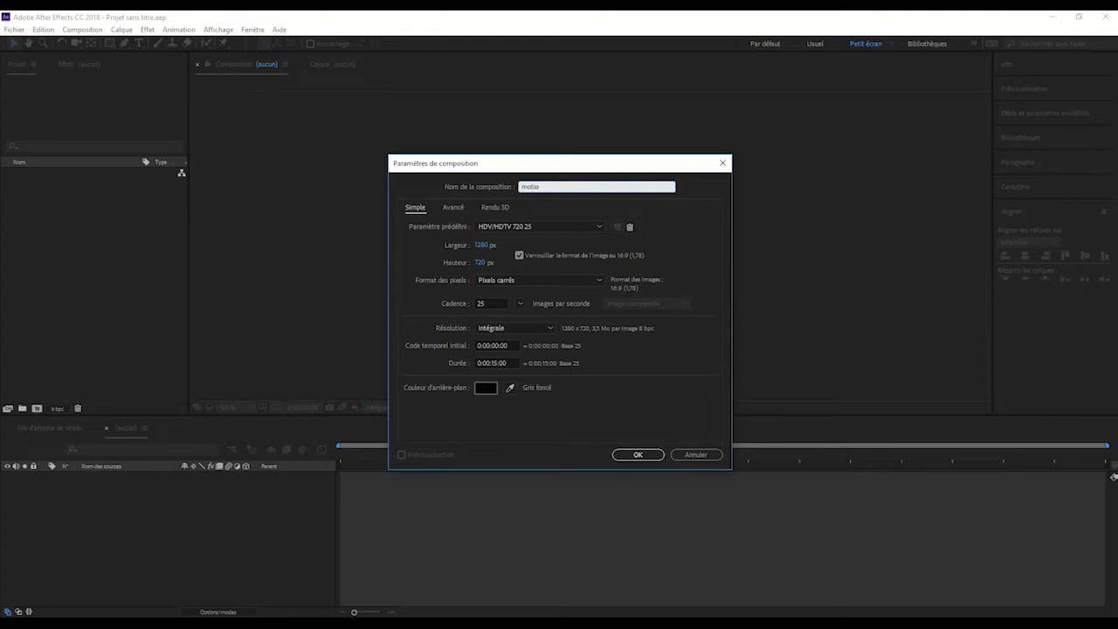
{"action": "type", "text": "ign"}
{"action": "left_click", "coordinate": [639, 455]}
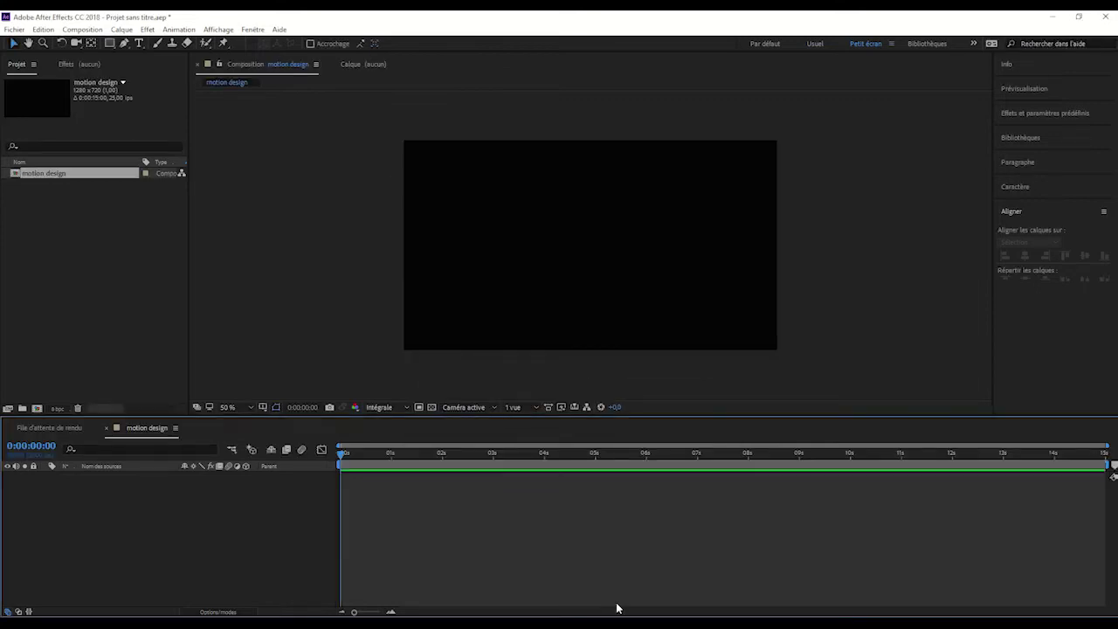
Add a dark red 1280×720 solid layer, 'Rouge sombre uni 1', filling the composition.
{"action": "right_click", "coordinate": [111, 506]}
{"action": "mouse_move", "coordinate": [185, 382]}
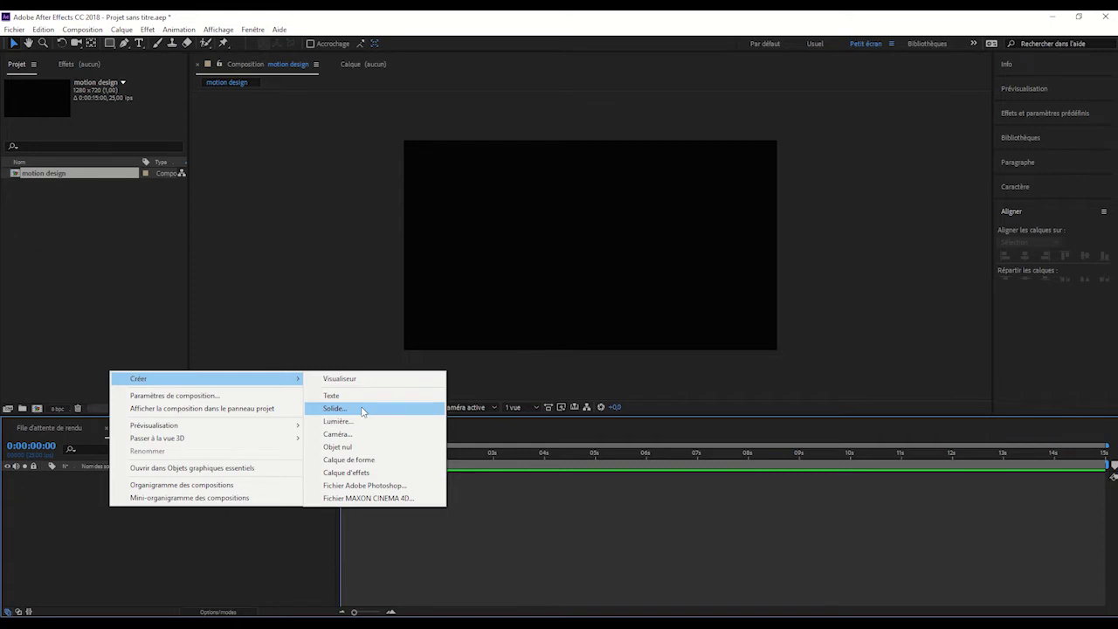
{"action": "left_click", "coordinate": [363, 410]}
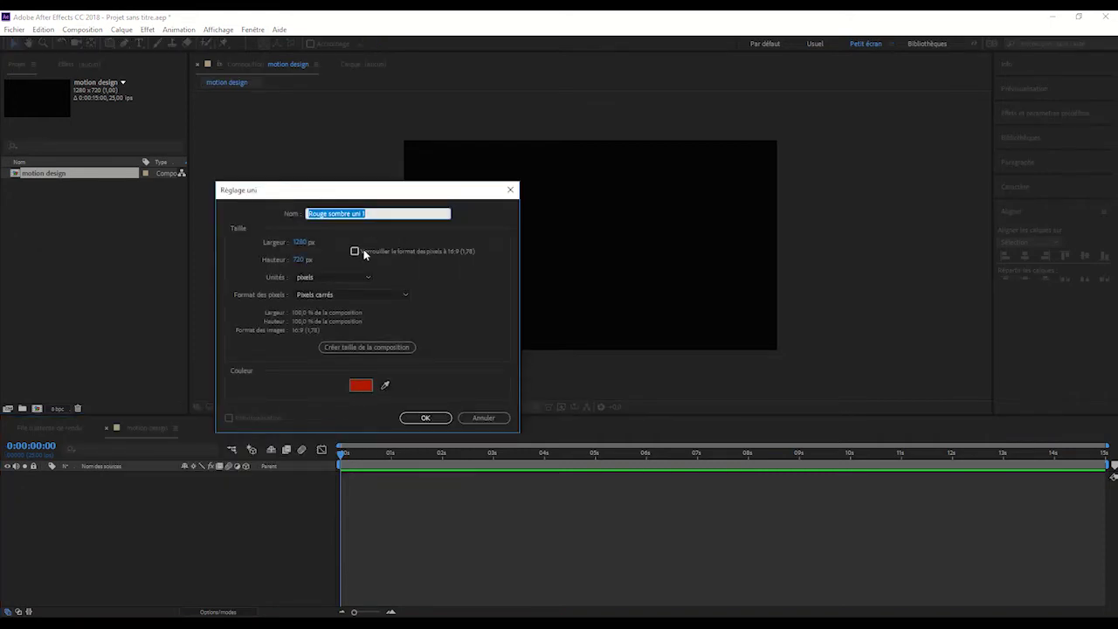
{"action": "left_click", "coordinate": [425, 420]}
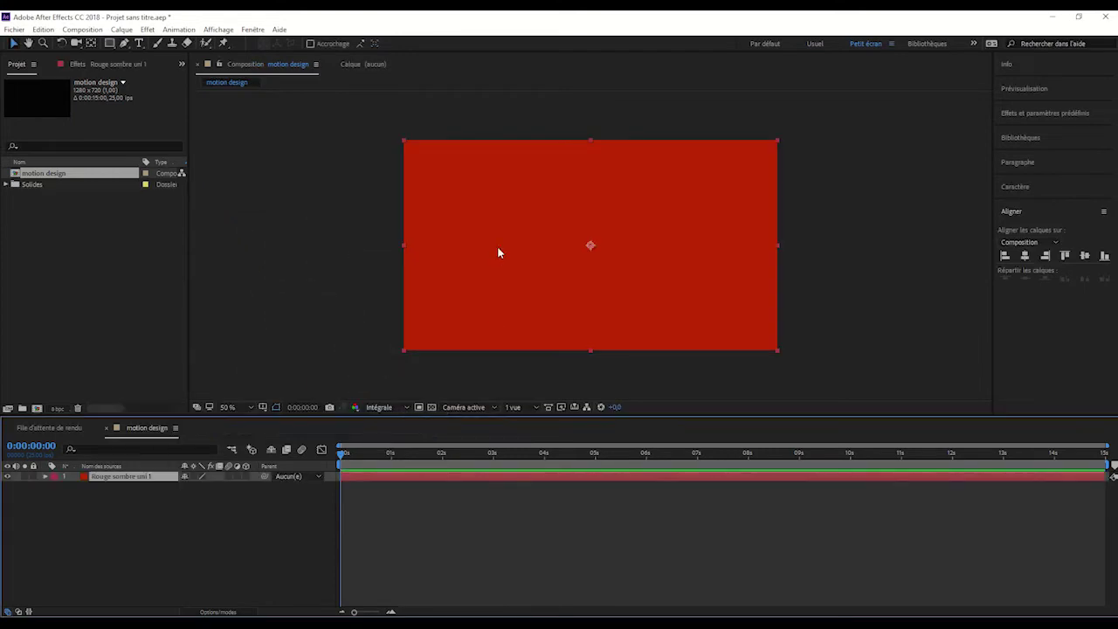
Add a text layer reading 'MOTION DESIGN' in white Franklin Gothic, 70 px.
{"action": "right_click", "coordinate": [97, 504]}
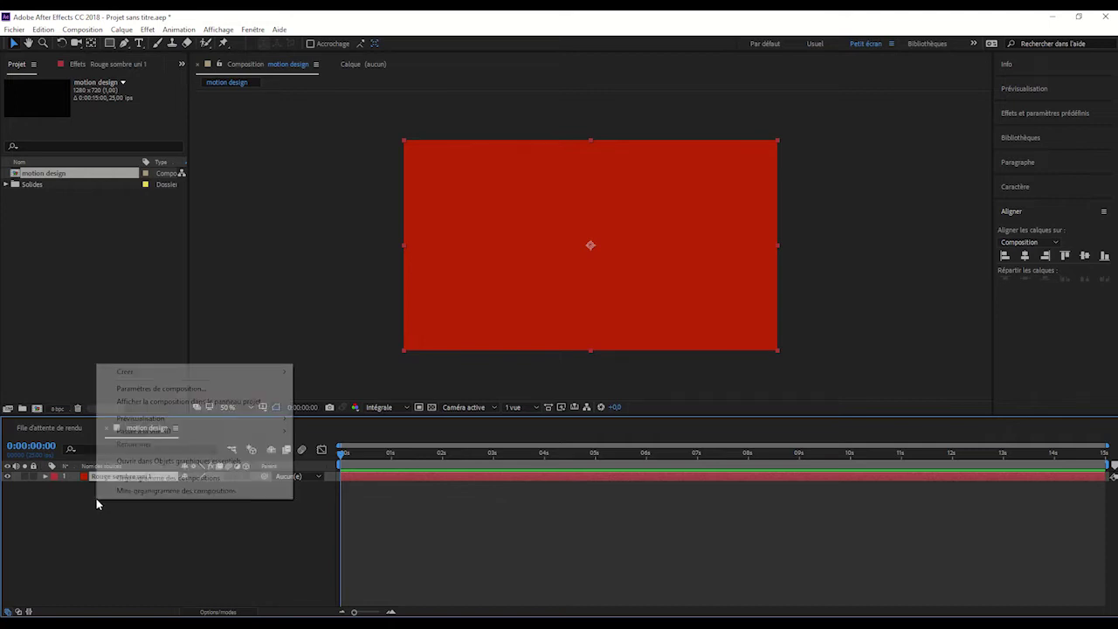
{"action": "mouse_move", "coordinate": [182, 375]}
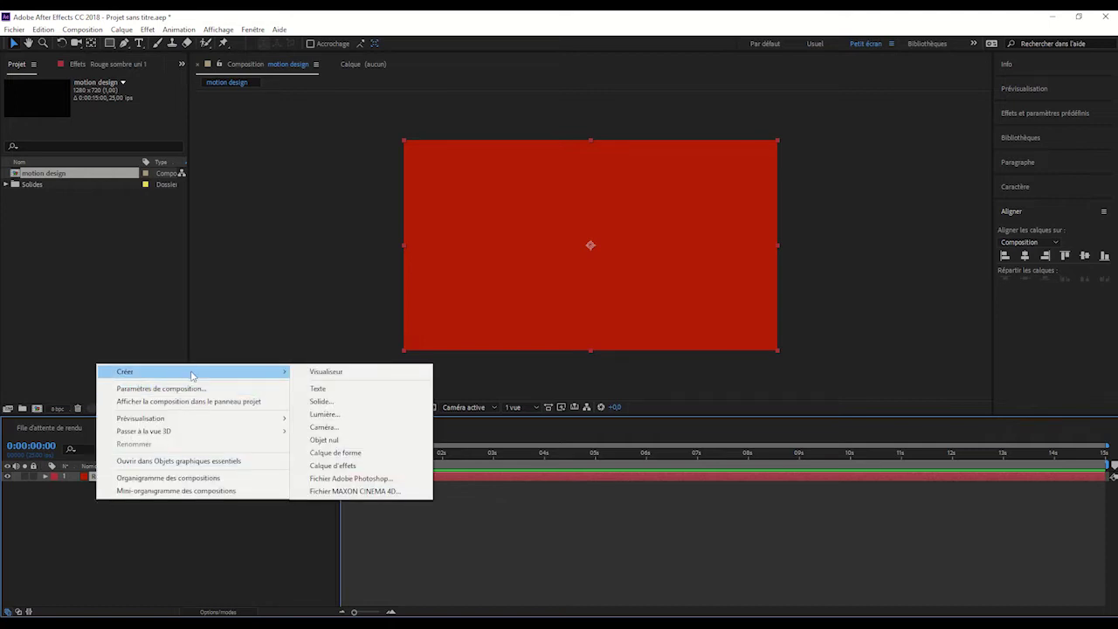
{"action": "left_click", "coordinate": [330, 389]}
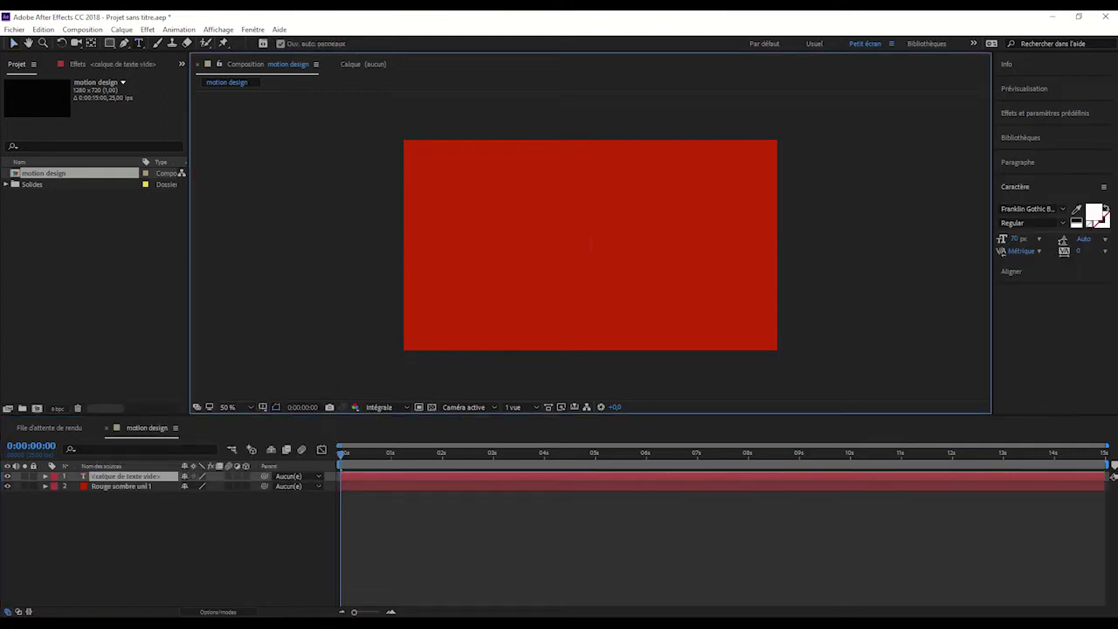
{"action": "type", "text": "MOTION DESIGN"}
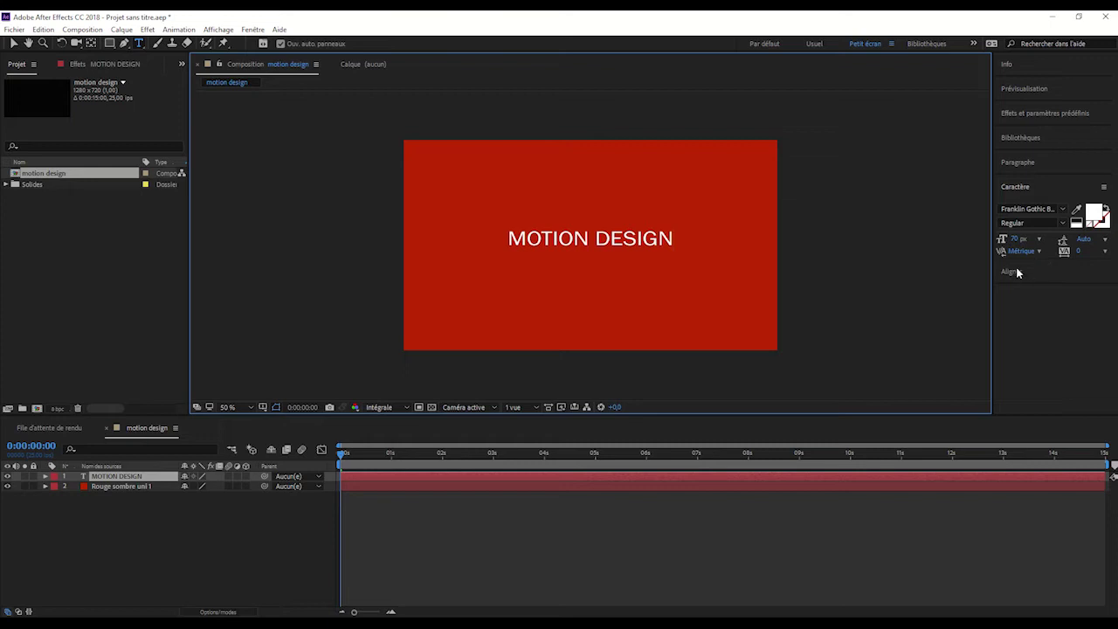
Centre the MOTION DESIGN text horizontally using Aligner, then reselect the text layer.
{"action": "left_click", "coordinate": [1018, 270]}
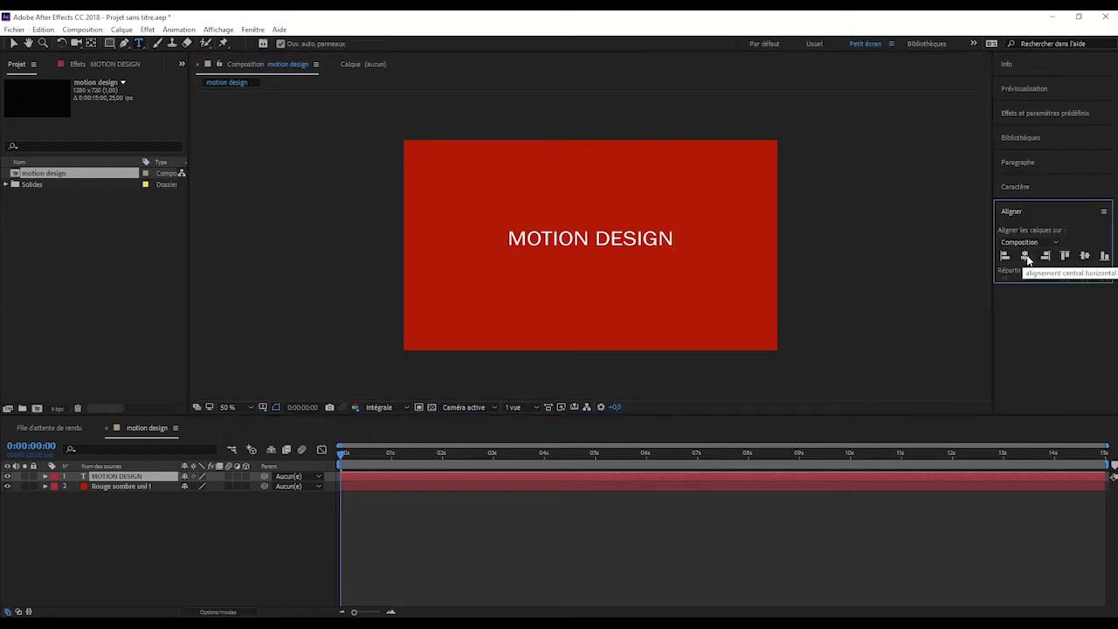
{"action": "left_click", "coordinate": [1026, 256]}
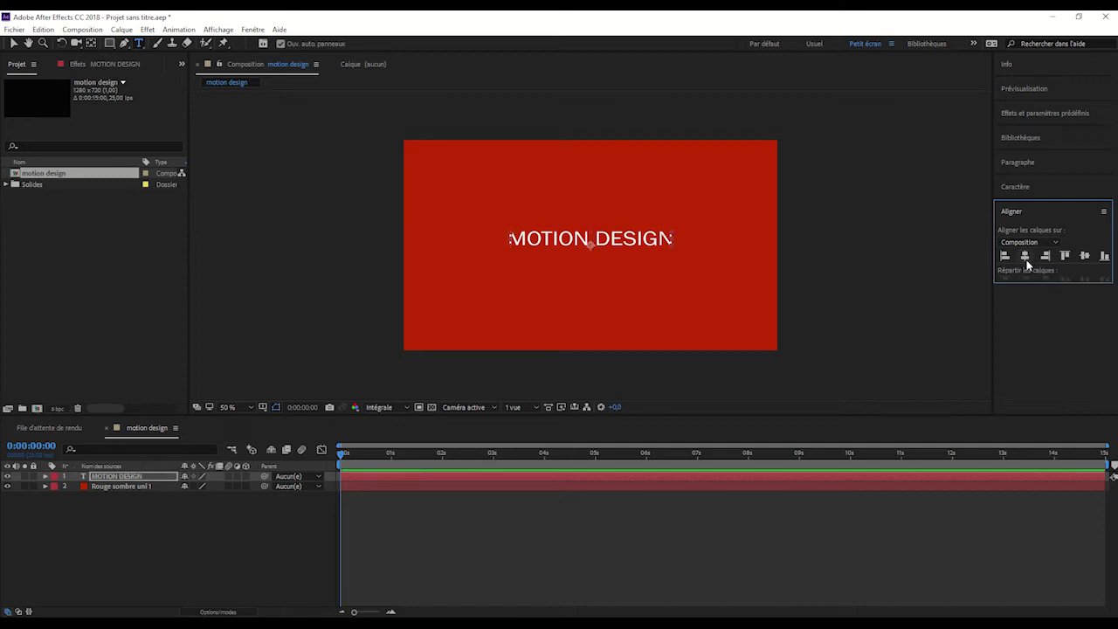
{"action": "left_click", "coordinate": [250, 30]}
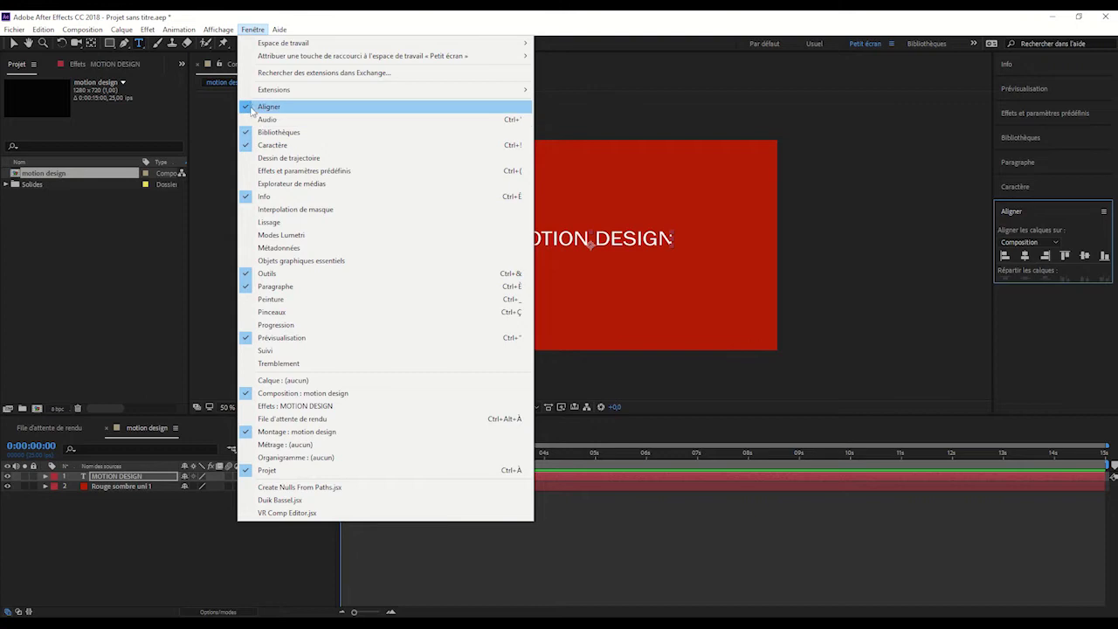
{"action": "left_click", "coordinate": [1049, 346]}
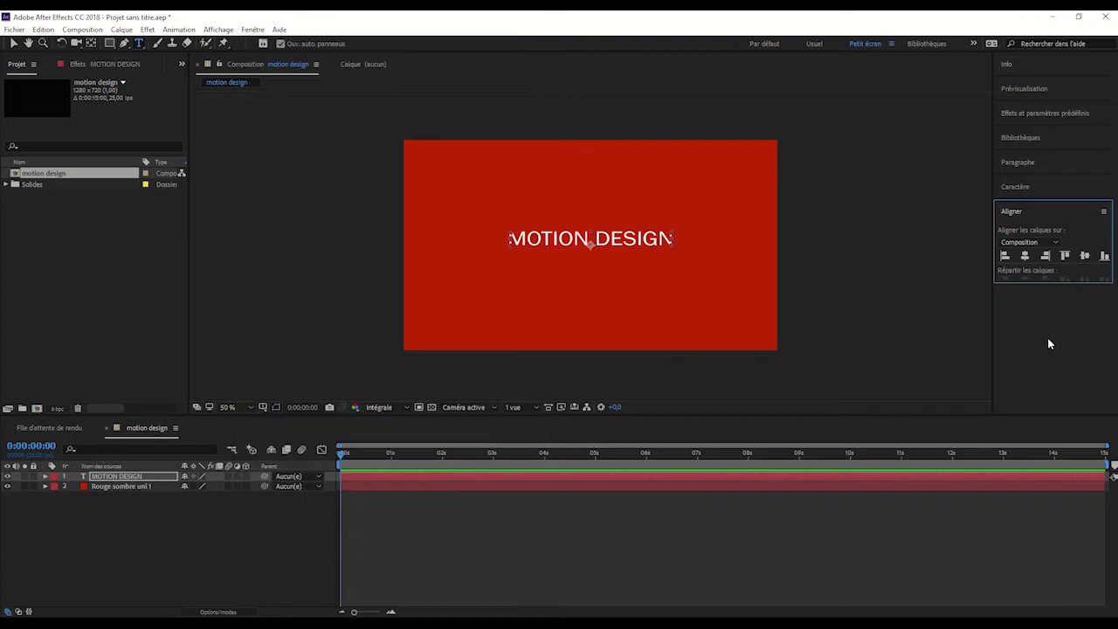
{"action": "left_click", "coordinate": [176, 526]}
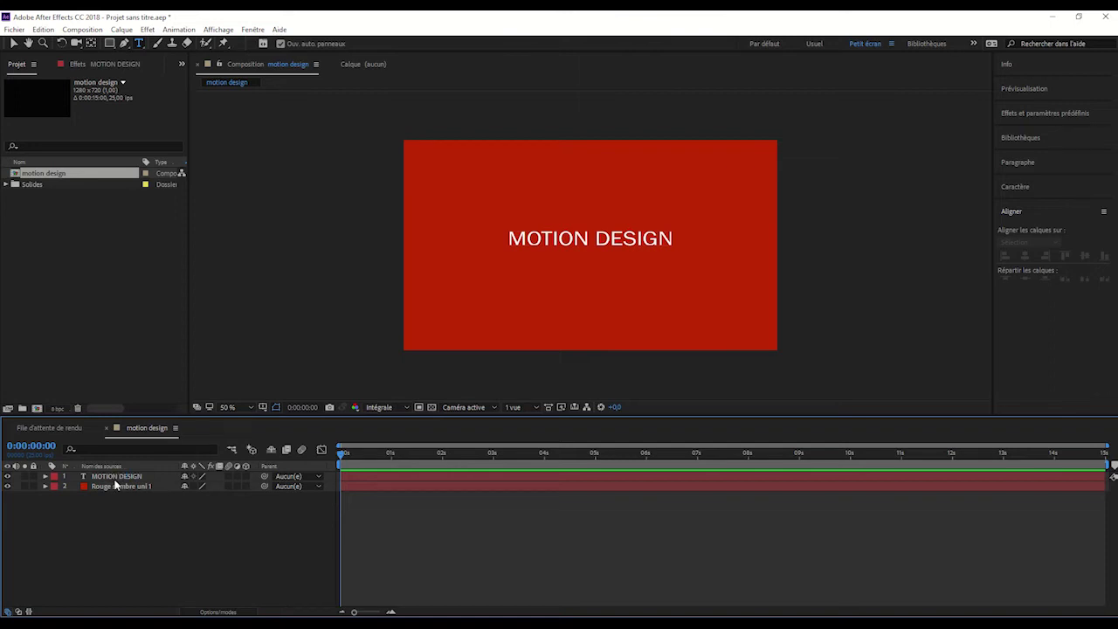
{"action": "left_click", "coordinate": [116, 478]}
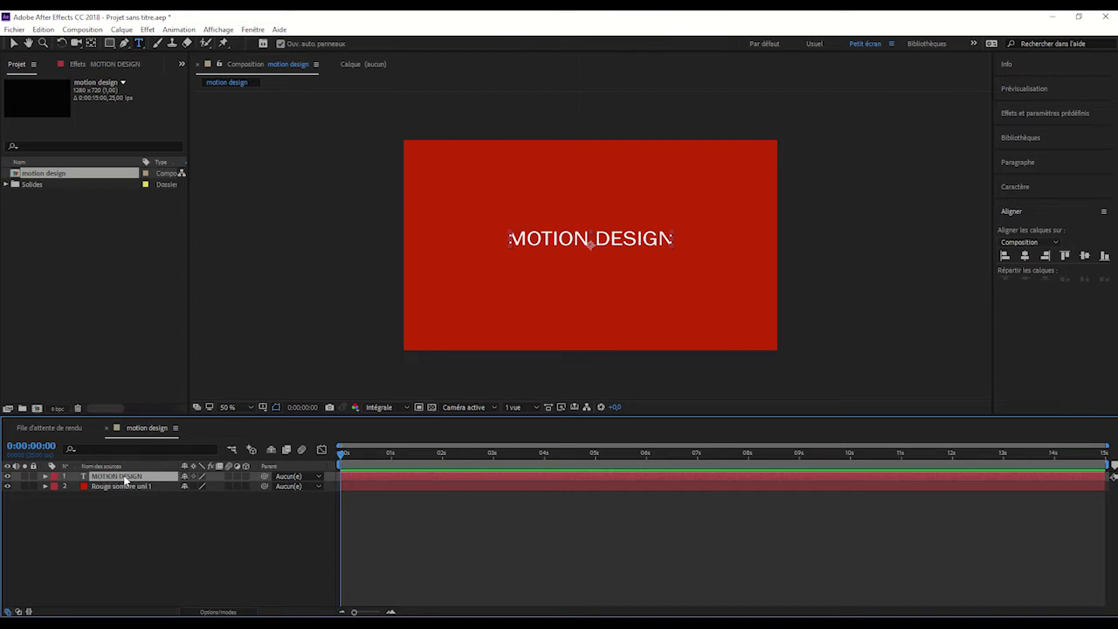
Add a new mask to the MOTION DESIGN layer and expand its Texte, Masques, Transformer groups.
{"action": "right_click", "coordinate": [121, 480]}
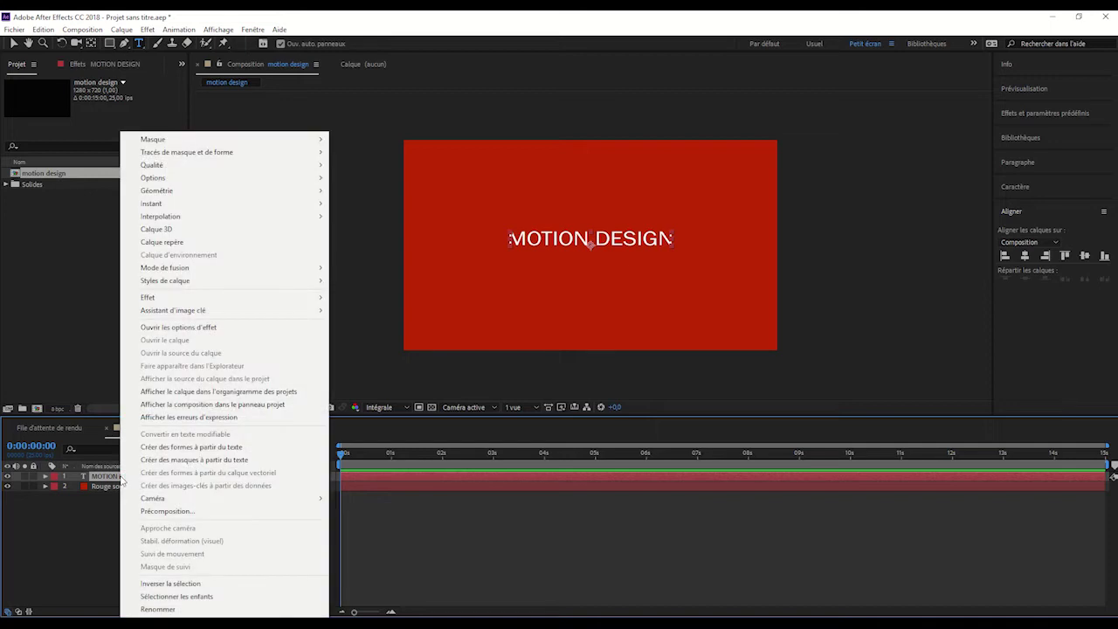
{"action": "mouse_move", "coordinate": [199, 142]}
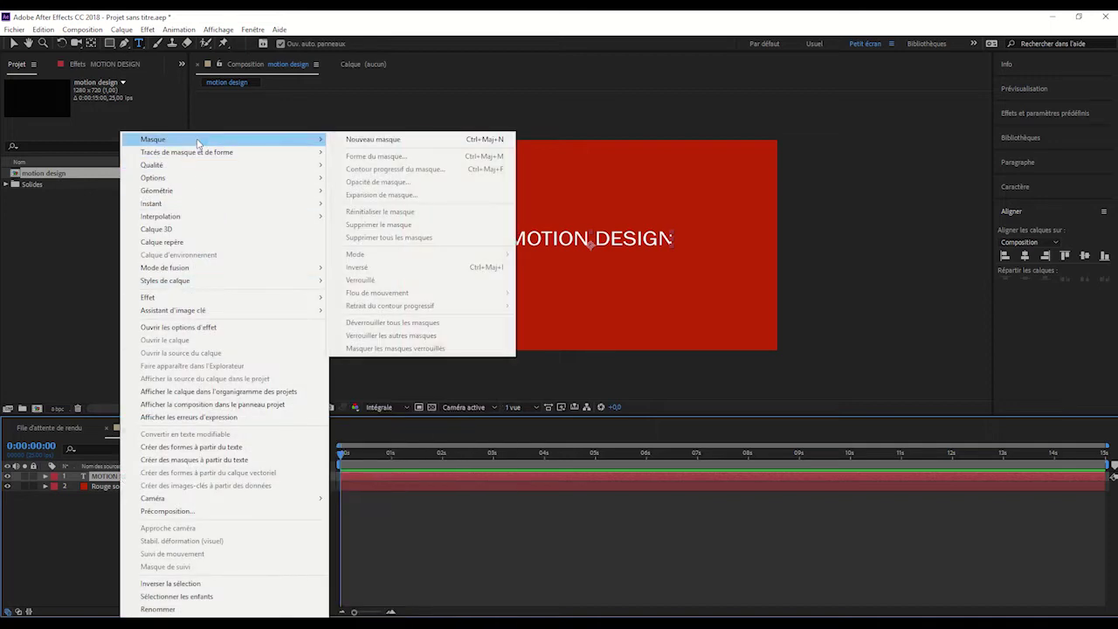
{"action": "left_click", "coordinate": [372, 140]}
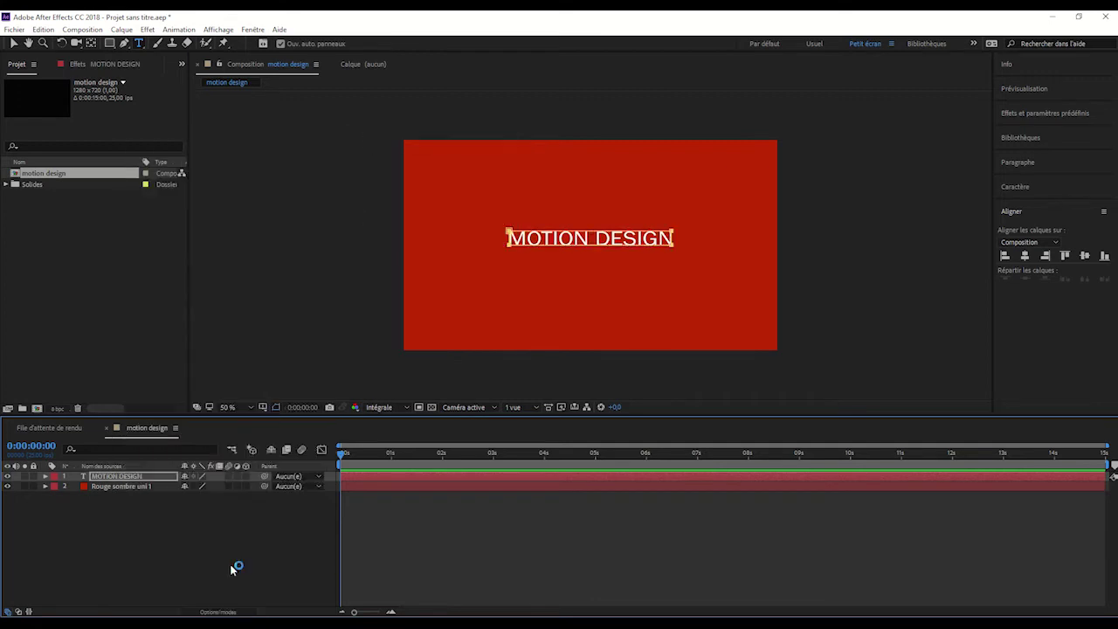
{"action": "left_click", "coordinate": [45, 477]}
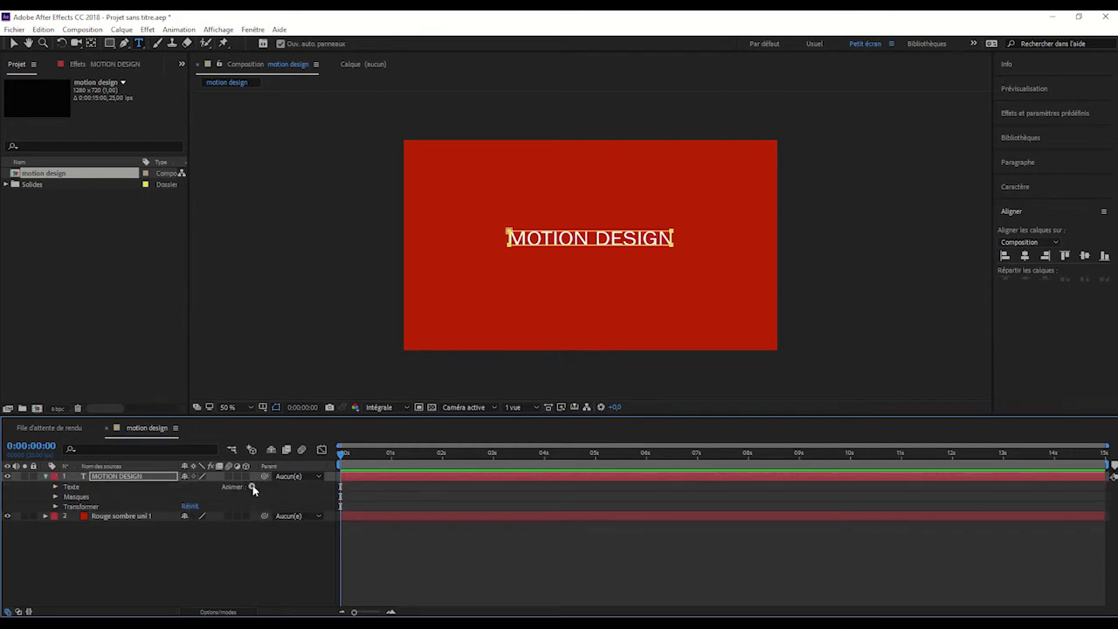
Add a Position animator, 'Animation 1', to the MOTION DESIGN text layer.
{"action": "left_click", "coordinate": [252, 487]}
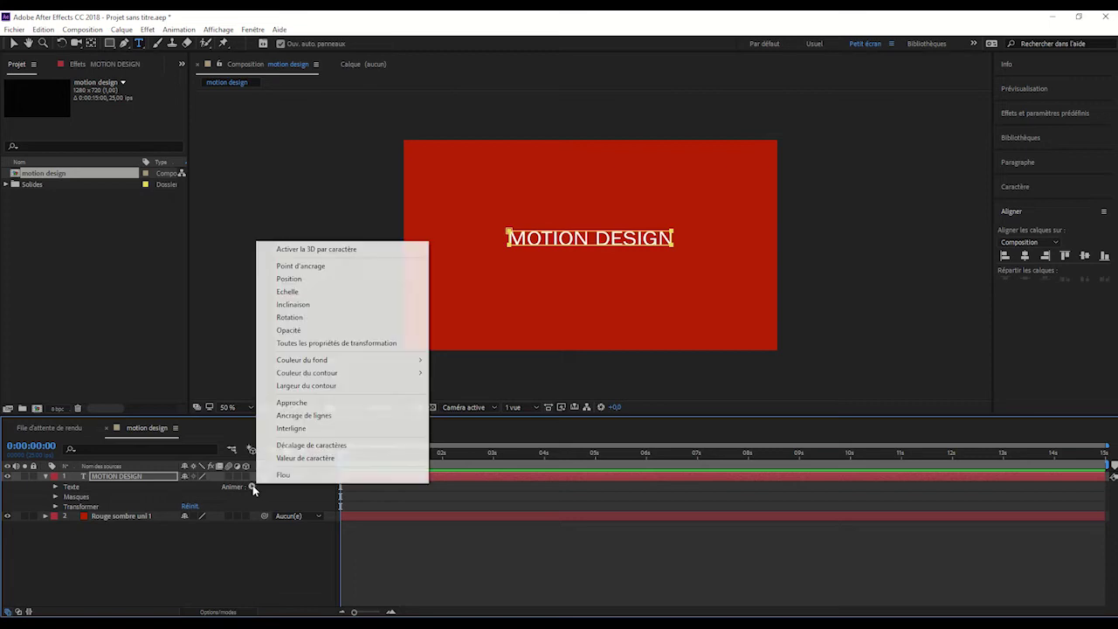
{"action": "left_click", "coordinate": [311, 283]}
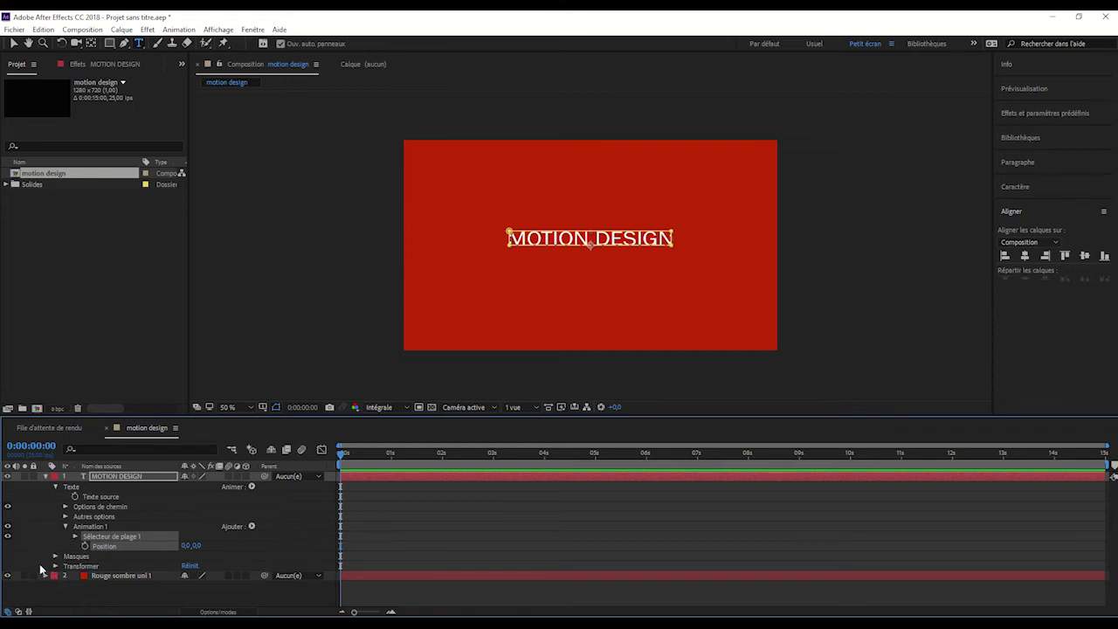
Keyframe Animation 1's Position from 0,0 at 0 s to 0,57 at 0:00:02:11, then select both keyframes.
{"action": "left_click", "coordinate": [85, 548]}
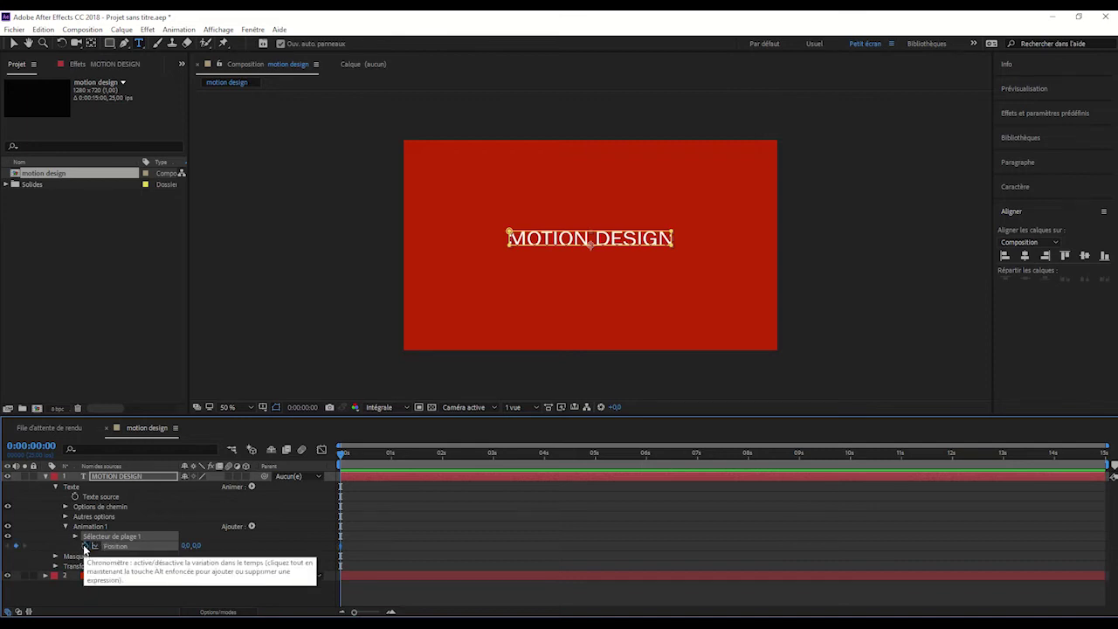
{"action": "left_click_drag", "start_coordinate": [339, 460], "coordinate": [464, 471]}
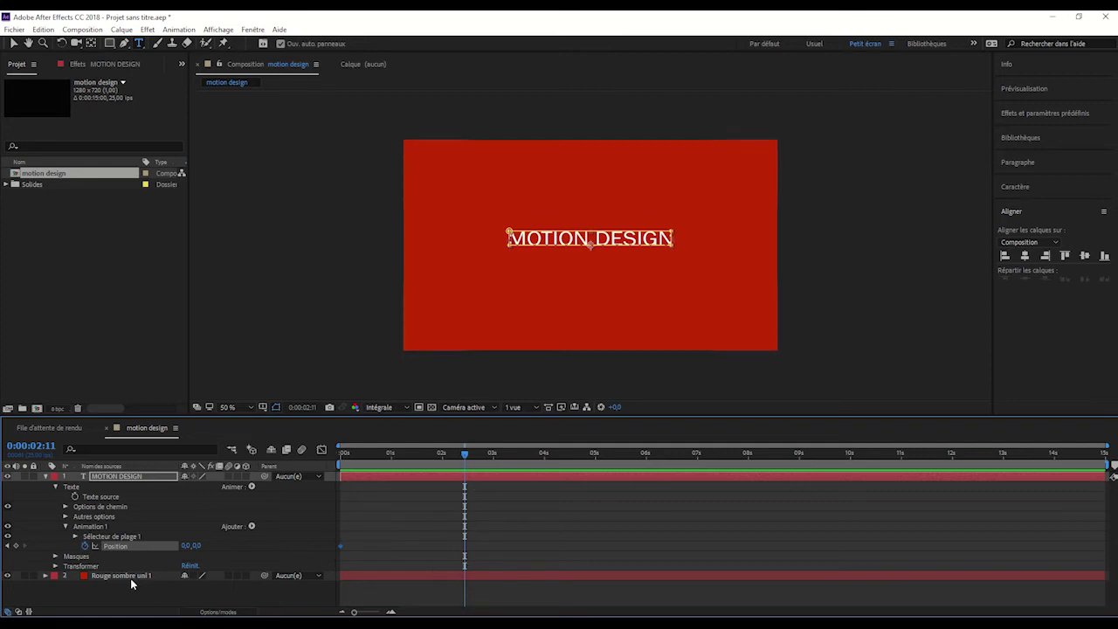
{"action": "left_click_drag", "start_coordinate": [195, 547], "coordinate": [222, 549]}
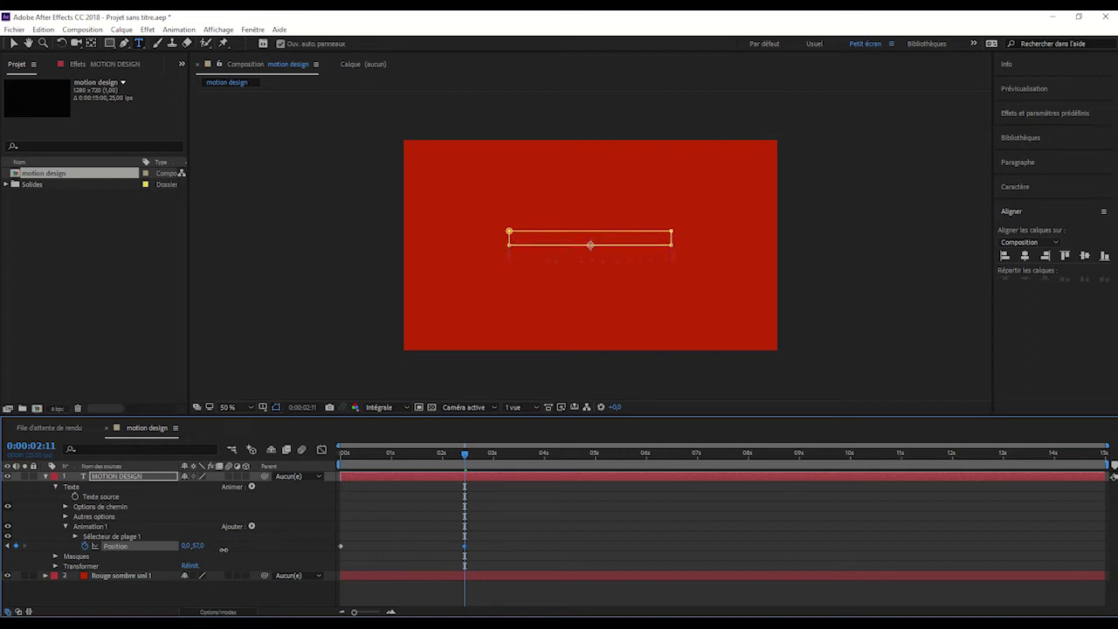
{"action": "mouse_move", "coordinate": [465, 458]}
{"action": "left_mouse_down"}
{"action": "mouse_move", "coordinate": [328, 473]}
{"action": "mouse_move", "coordinate": [464, 486]}
{"action": "mouse_move", "coordinate": [333, 501]}
{"action": "mouse_move", "coordinate": [463, 494]}
{"action": "left_mouse_up"}
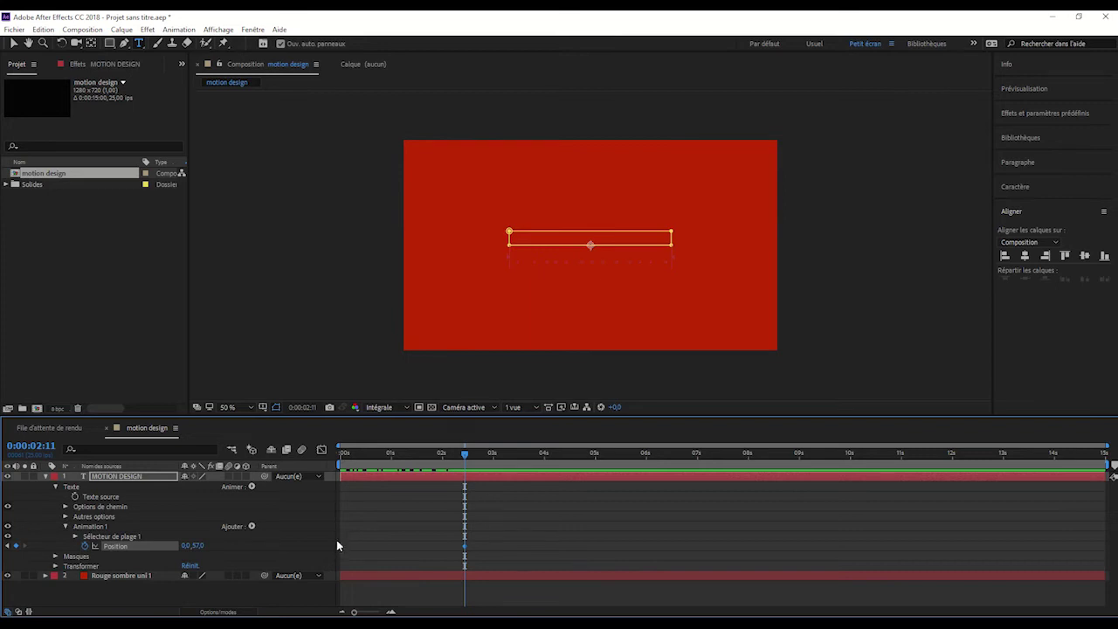
{"action": "mouse_move", "coordinate": [338, 543]}
{"action": "left_mouse_down"}
{"action": "mouse_move", "coordinate": [396, 563]}
{"action": "mouse_move", "coordinate": [474, 550]}
{"action": "left_mouse_up"}
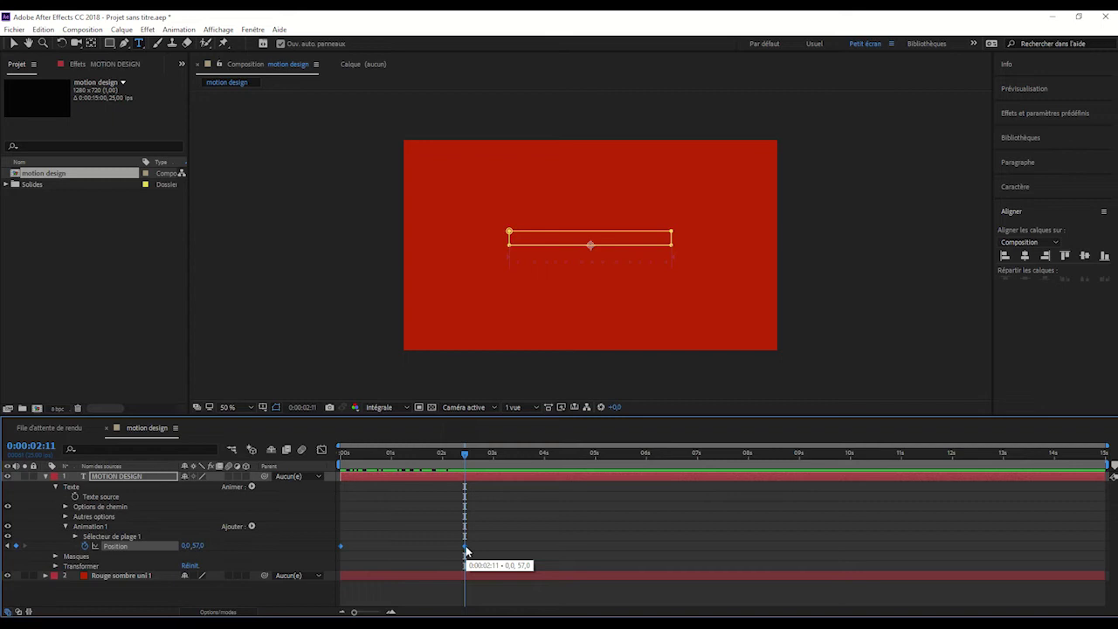
Time-reverse the Position keyframes so the text rises from 0,57 to 0,0 by 0:00:02:11.
{"action": "right_click", "coordinate": [465, 550]}
{"action": "mouse_move", "coordinate": [484, 540]}
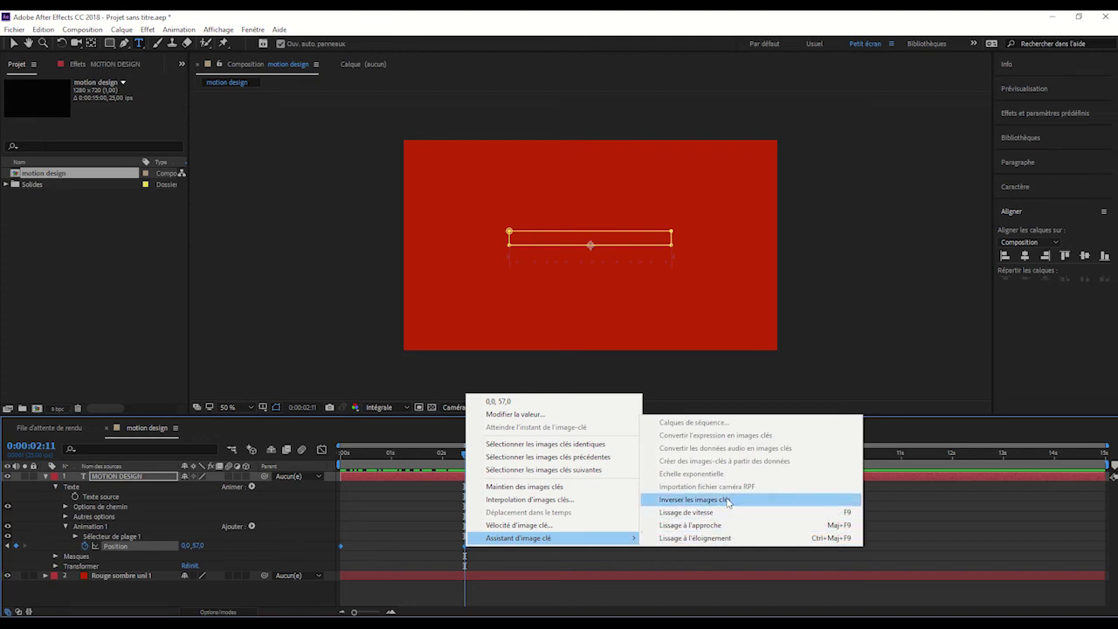
{"action": "left_click", "coordinate": [727, 501]}
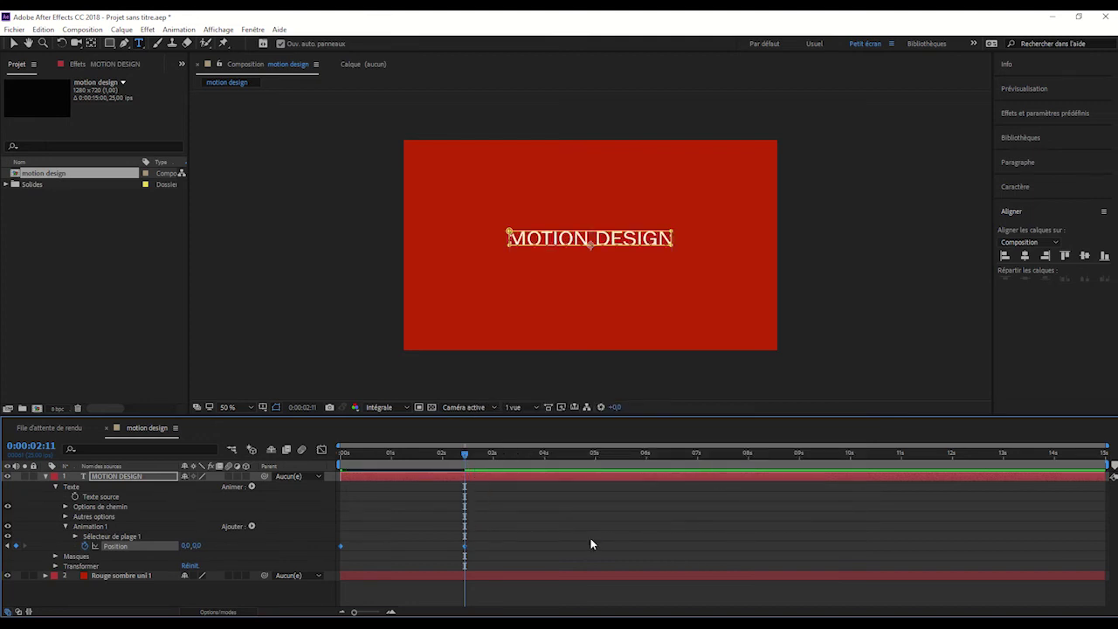
Preview the title sliding up into place, then collapse the MOTION DESIGN layer's properties.
{"action": "key", "text": "space"}
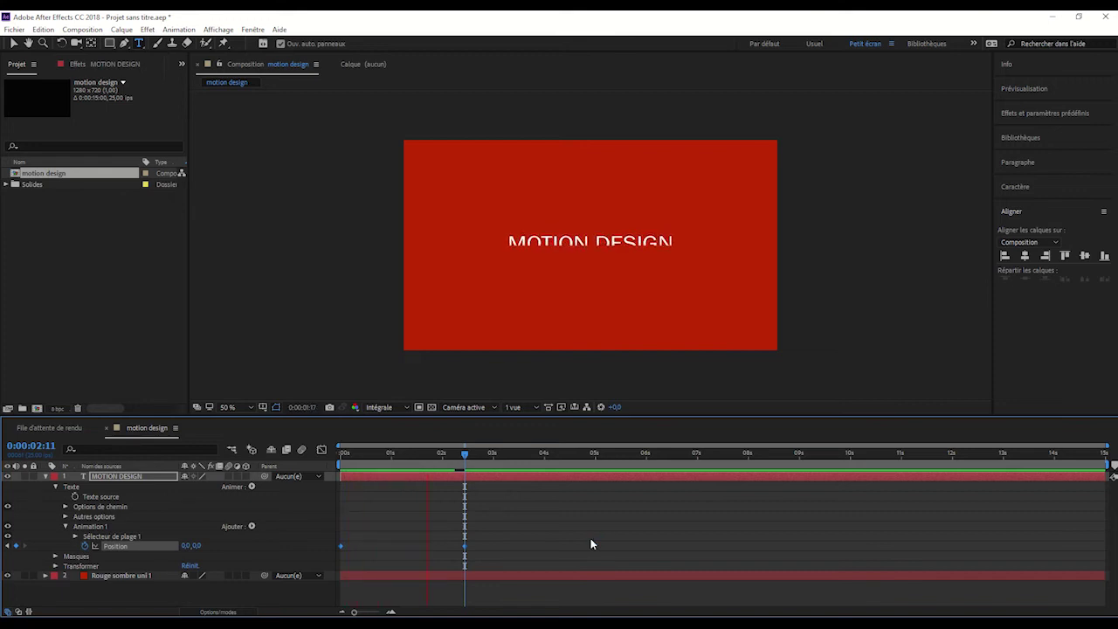
{"action": "key", "text": "space"}
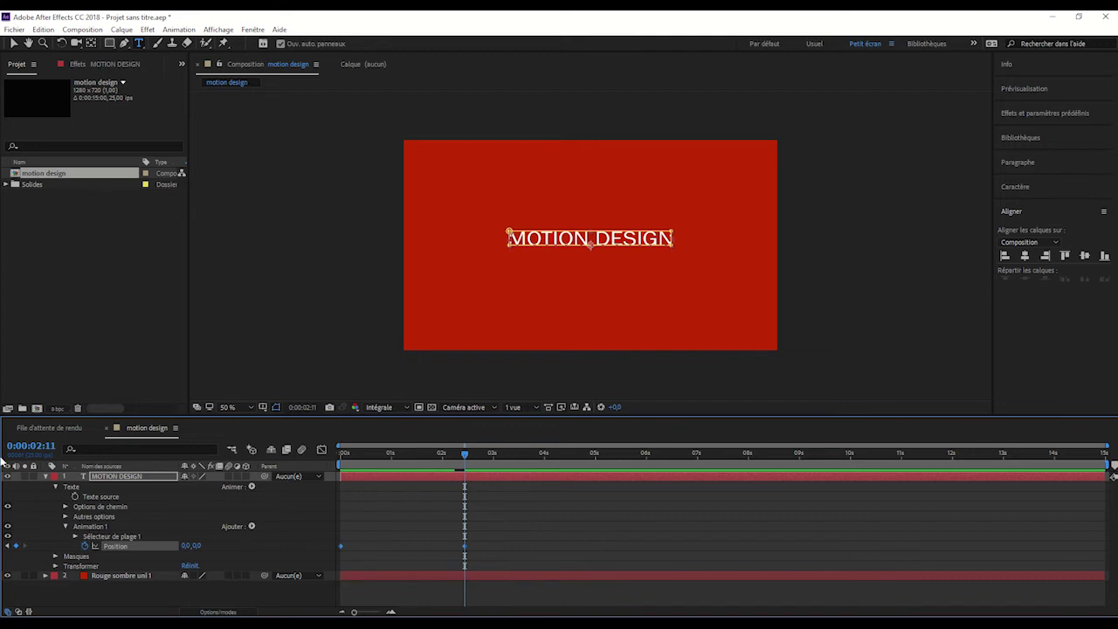
{"action": "left_click", "coordinate": [45, 478]}
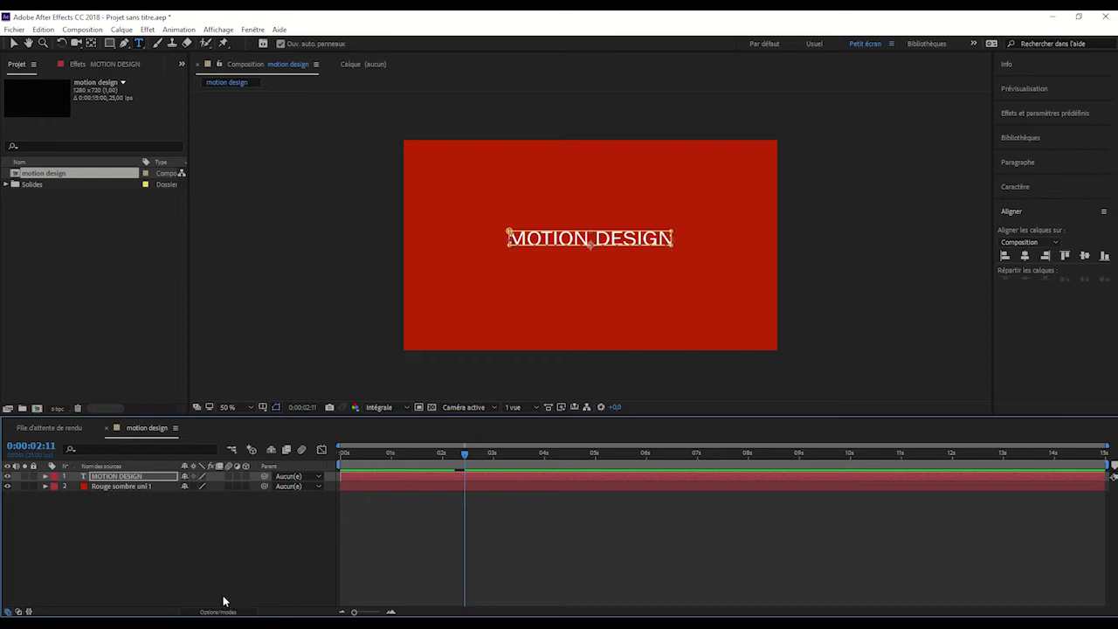
Add 'Calque de forme 1' and draw Rectangle 1 framing the MOTION DESIGN title.
{"action": "right_click", "coordinate": [95, 536]}
{"action": "mouse_move", "coordinate": [235, 403]}
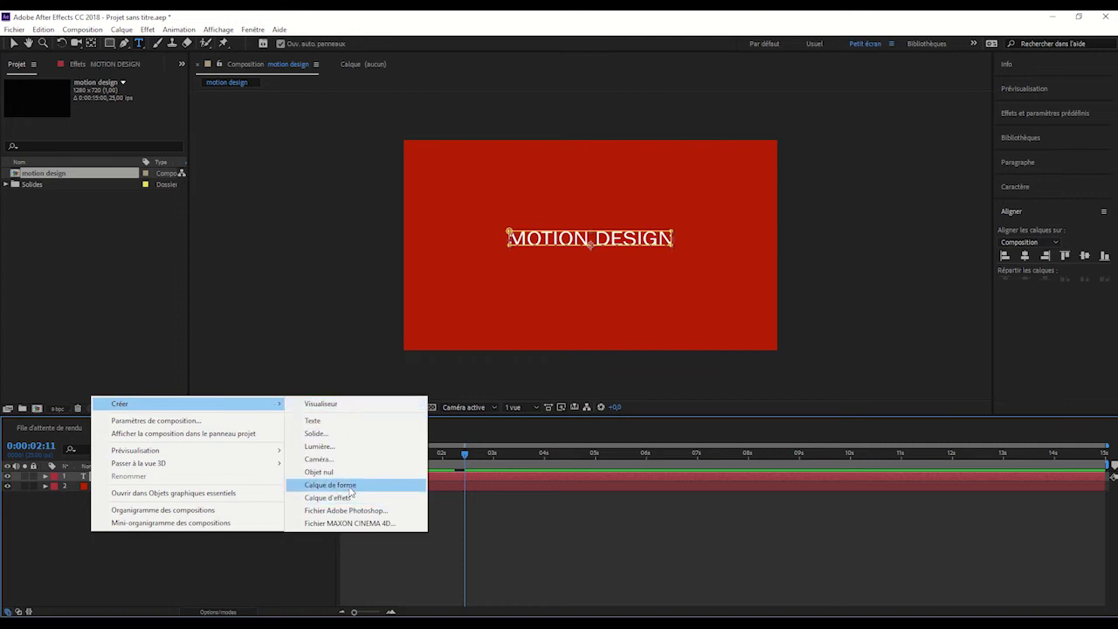
{"action": "left_click", "coordinate": [342, 485]}
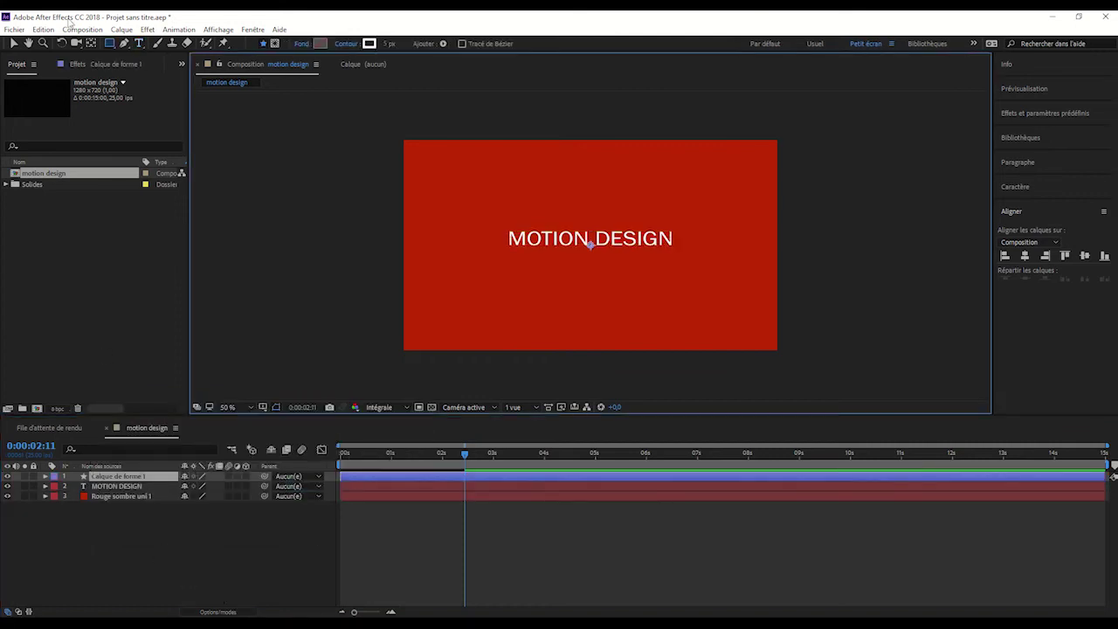
{"action": "left_click", "coordinate": [110, 43]}
{"action": "left_click_drag", "start_coordinate": [459, 207], "coordinate": [736, 280]}
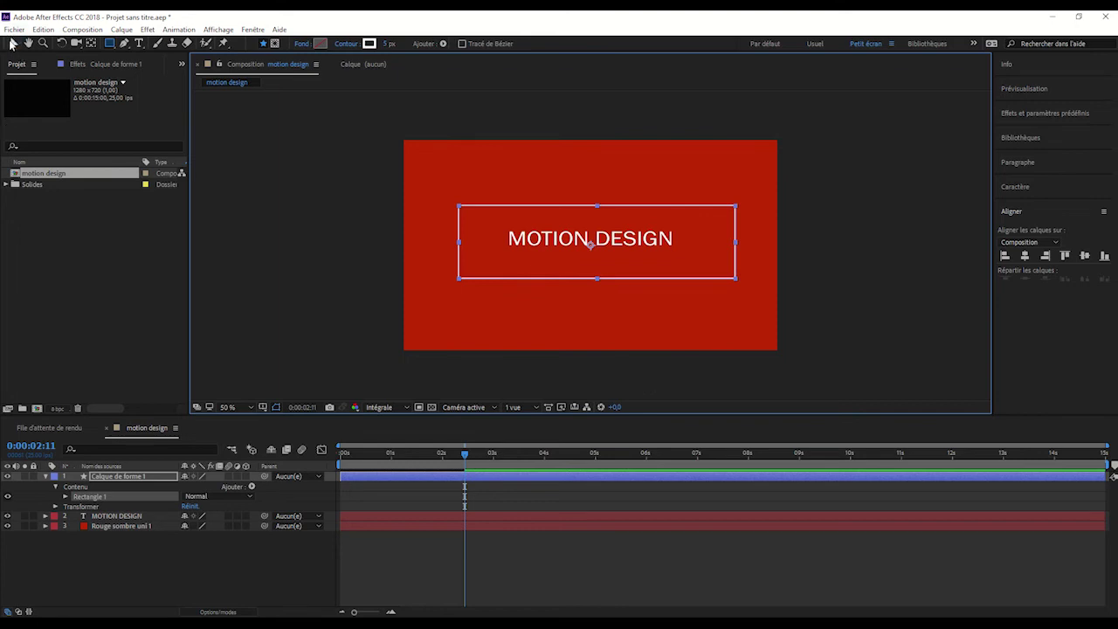
Resize Rectangle 1 narrower and shorter so it fits snugly around the MOTION DESIGN title.
{"action": "left_click", "coordinate": [13, 43]}
{"action": "left_click_drag", "start_coordinate": [458, 242], "coordinate": [478, 245]}
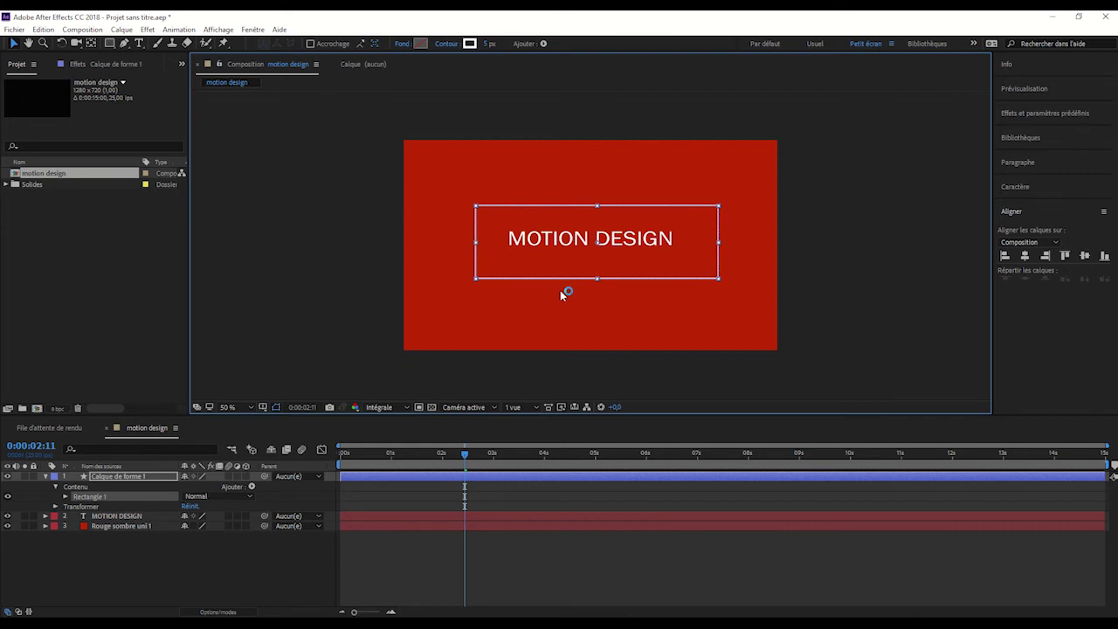
{"action": "left_click_drag", "start_coordinate": [596, 279], "coordinate": [597, 276]}
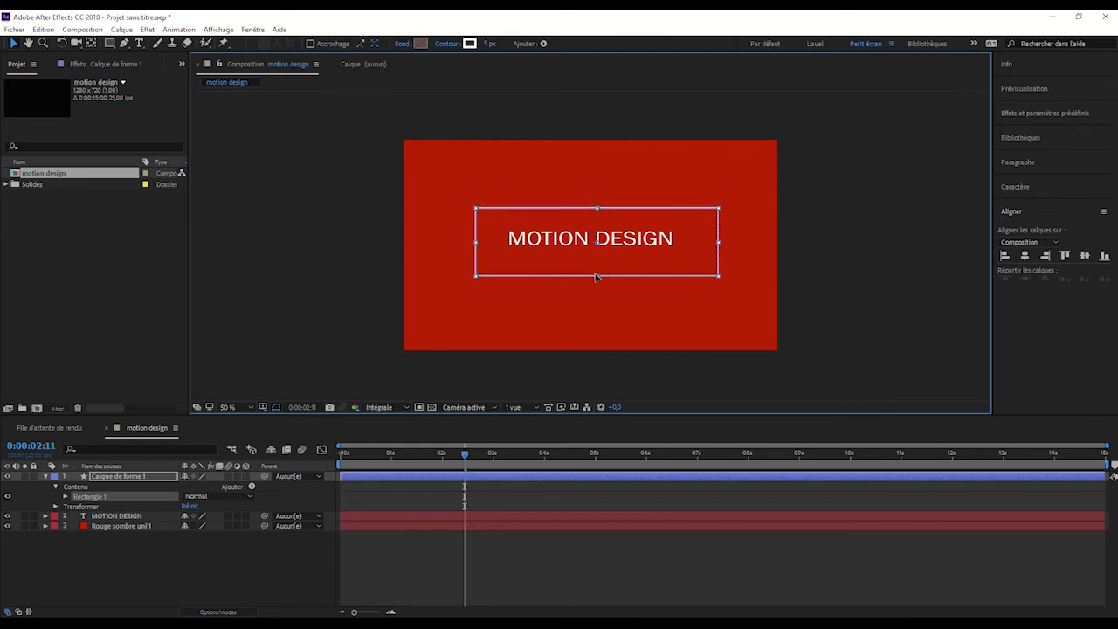
{"action": "left_click_drag", "start_coordinate": [717, 245], "coordinate": [714, 245]}
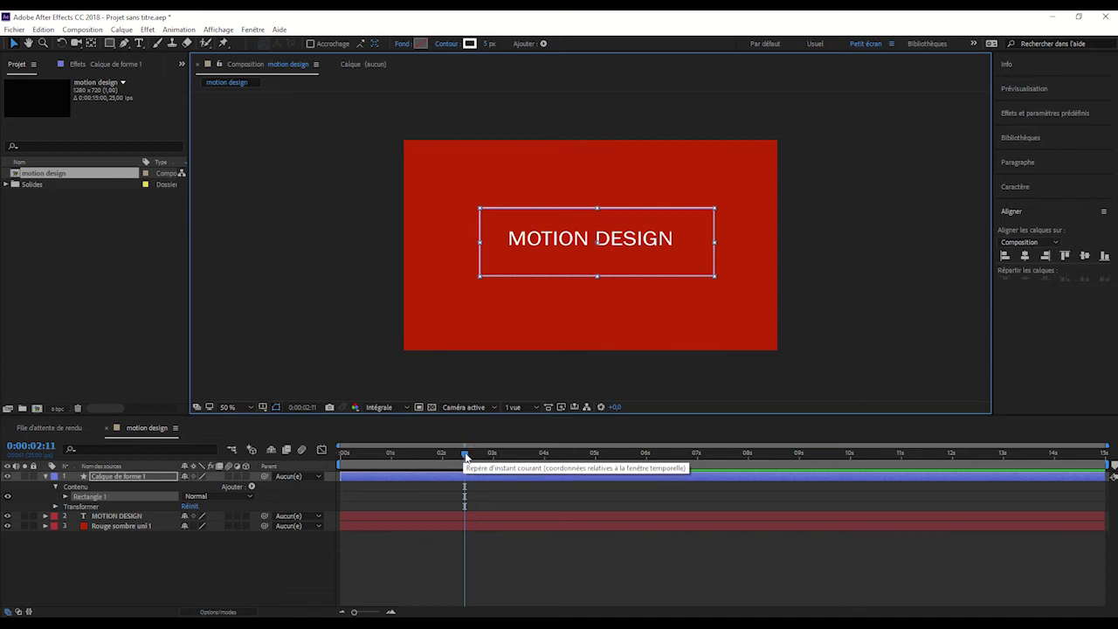
Preview the animation from near the start, then return to 0:00:00:00.
{"action": "left_click_drag", "start_coordinate": [466, 454], "coordinate": [346, 477]}
{"action": "key", "text": "space"}
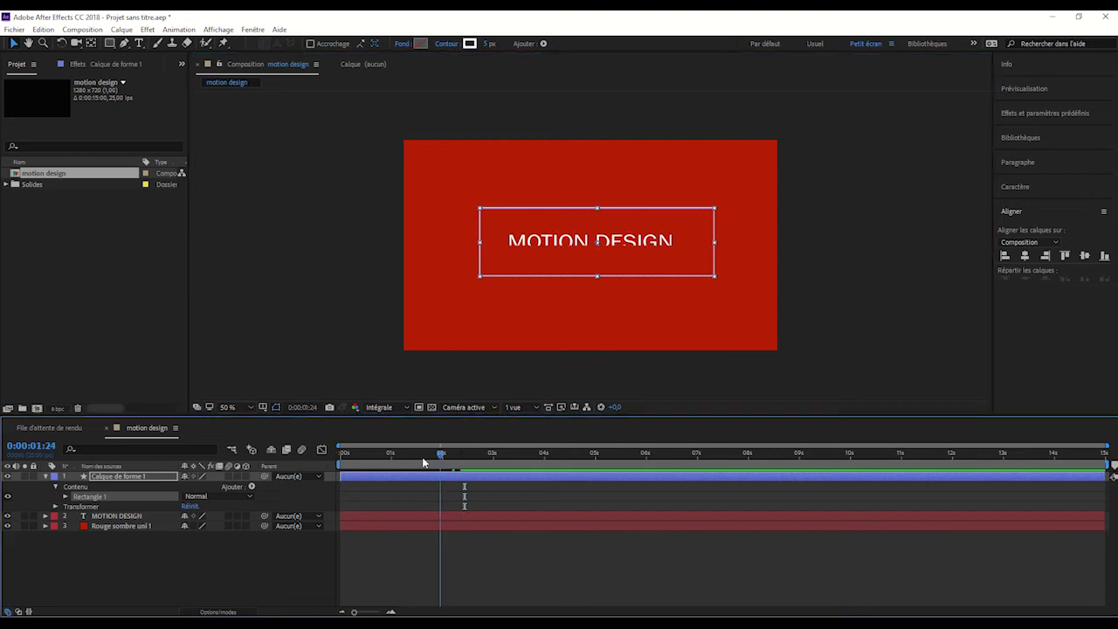
{"action": "key", "text": "Home"}
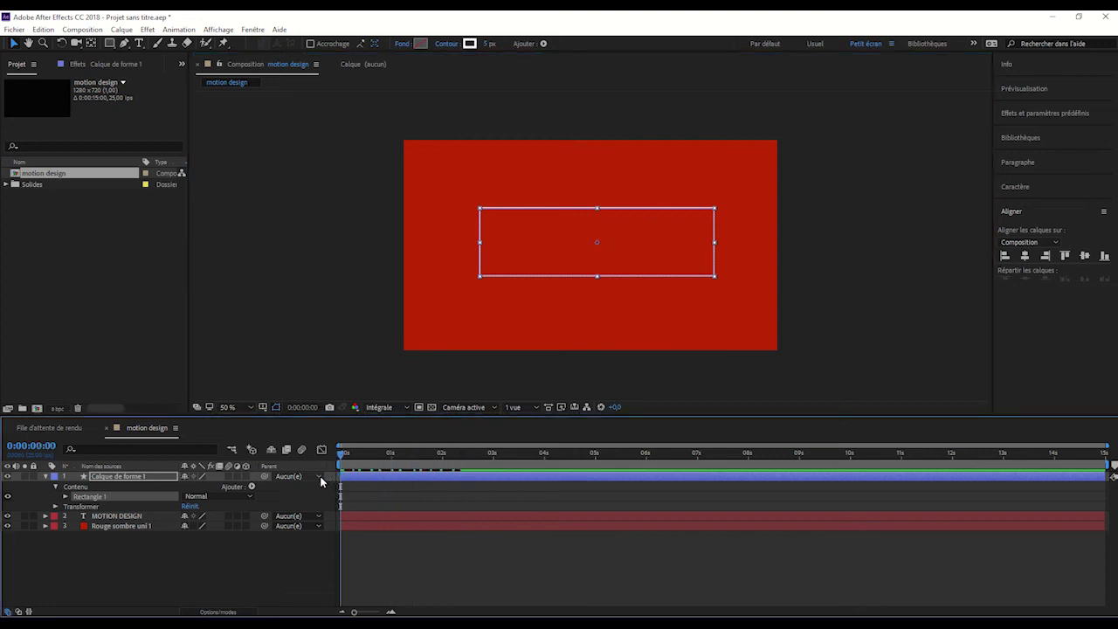
Add Raccorder les tracés to Rectangle 1 and reveal its Début, Fin and Décalage properties.
{"action": "left_click", "coordinate": [251, 488]}
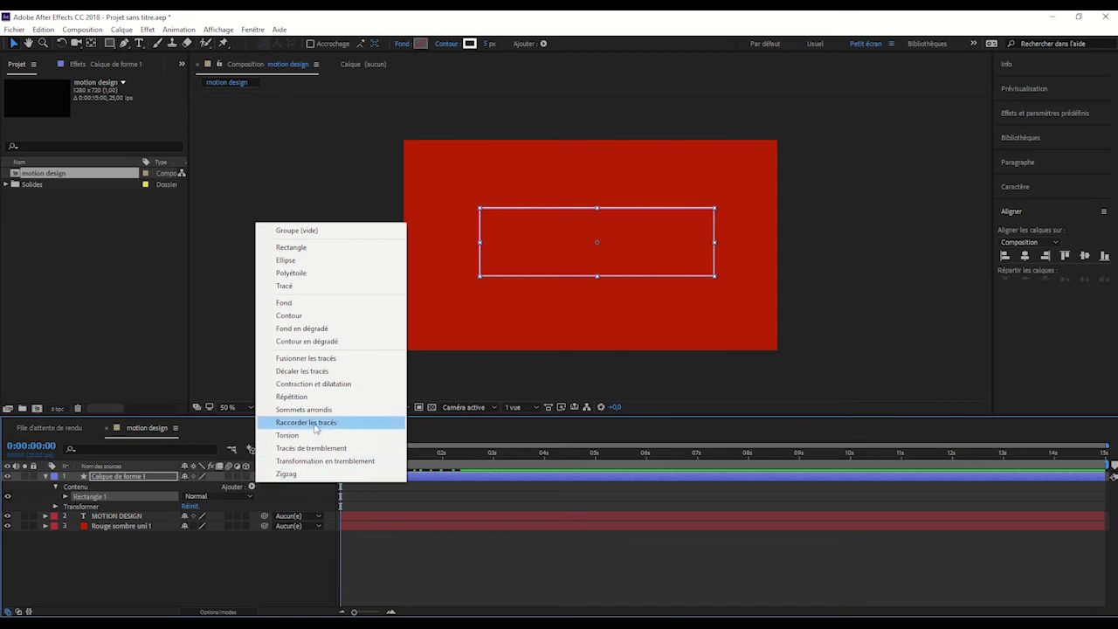
{"action": "left_click", "coordinate": [306, 423]}
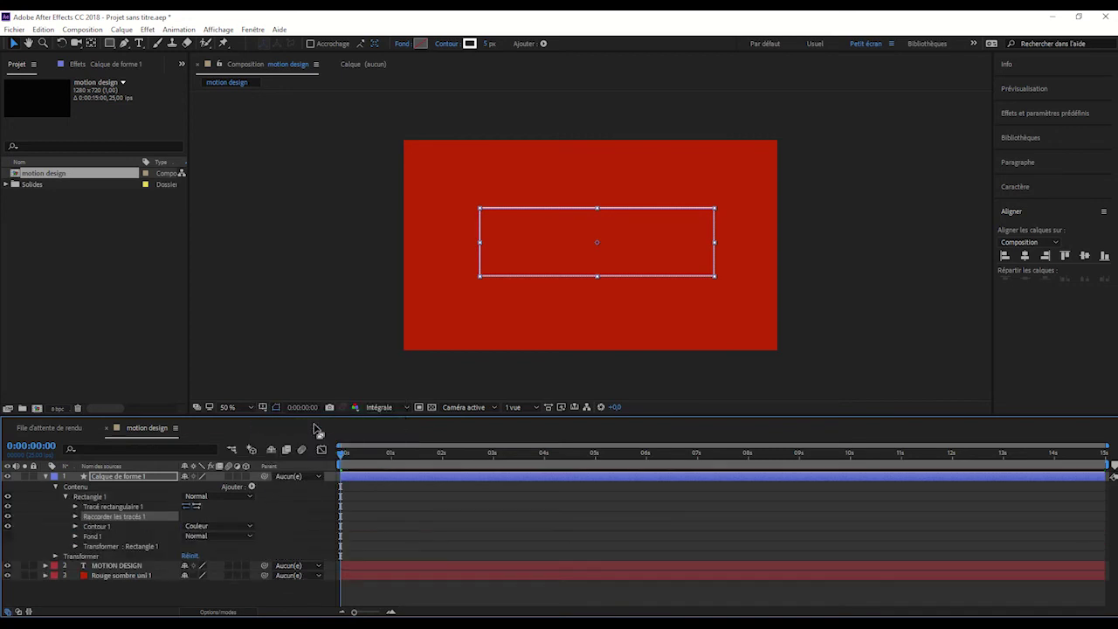
{"action": "left_click", "coordinate": [75, 516]}
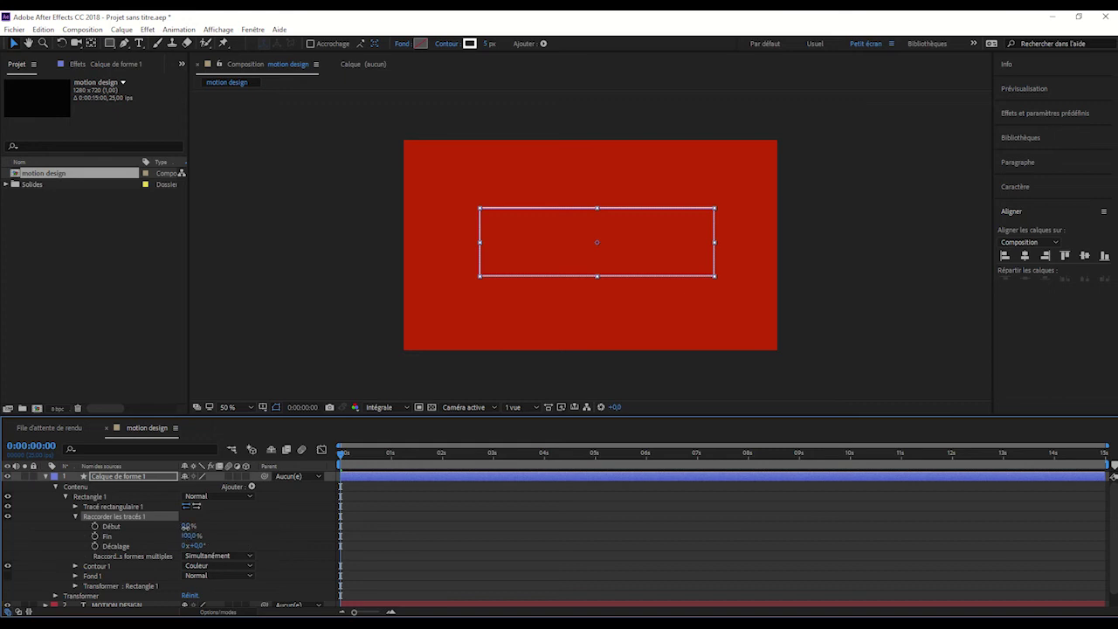
Trim the rectangle stroke to a short segment with Début at 95 % and Décalage at -70°.
{"action": "left_click_drag", "start_coordinate": [185, 526], "coordinate": [249, 528]}
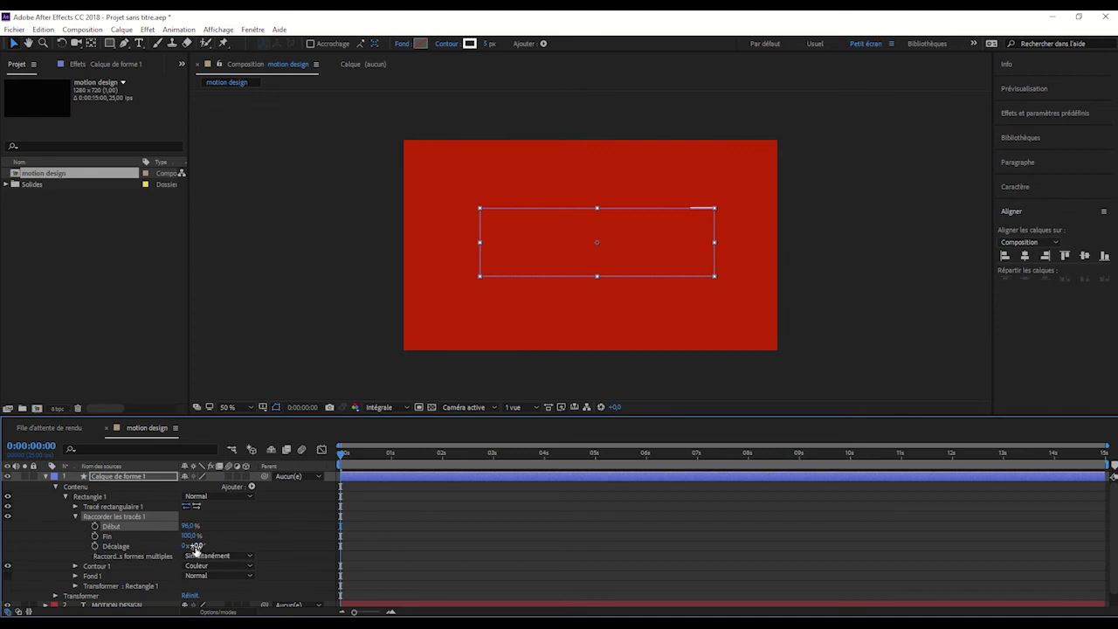
{"action": "left_click_drag", "start_coordinate": [198, 545], "coordinate": [164, 552]}
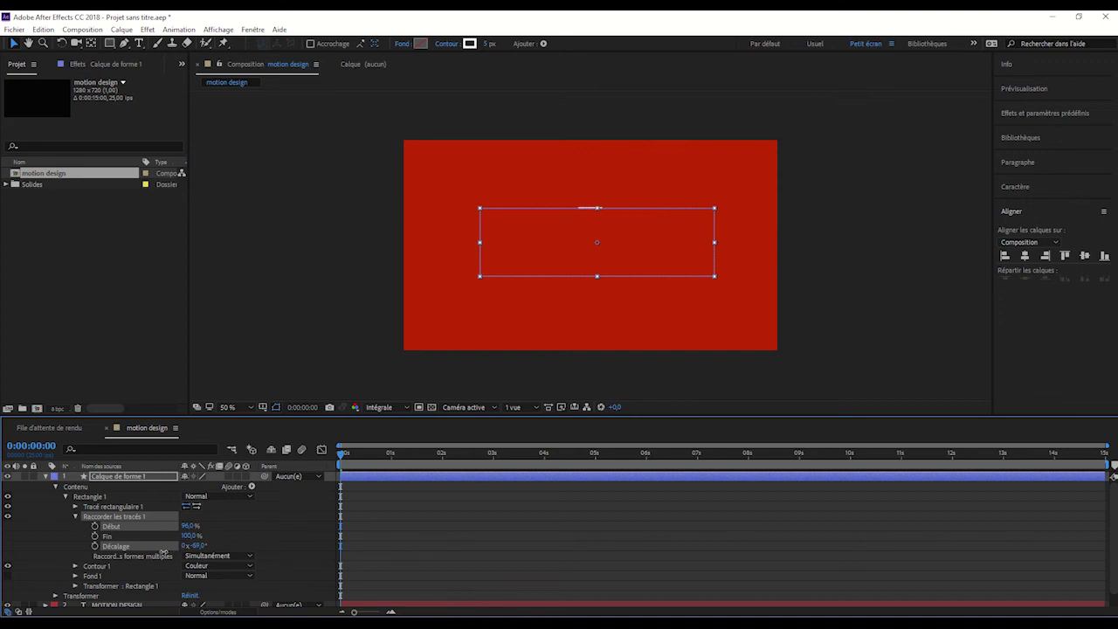
{"action": "left_click_drag", "start_coordinate": [162, 552], "coordinate": [162, 552]}
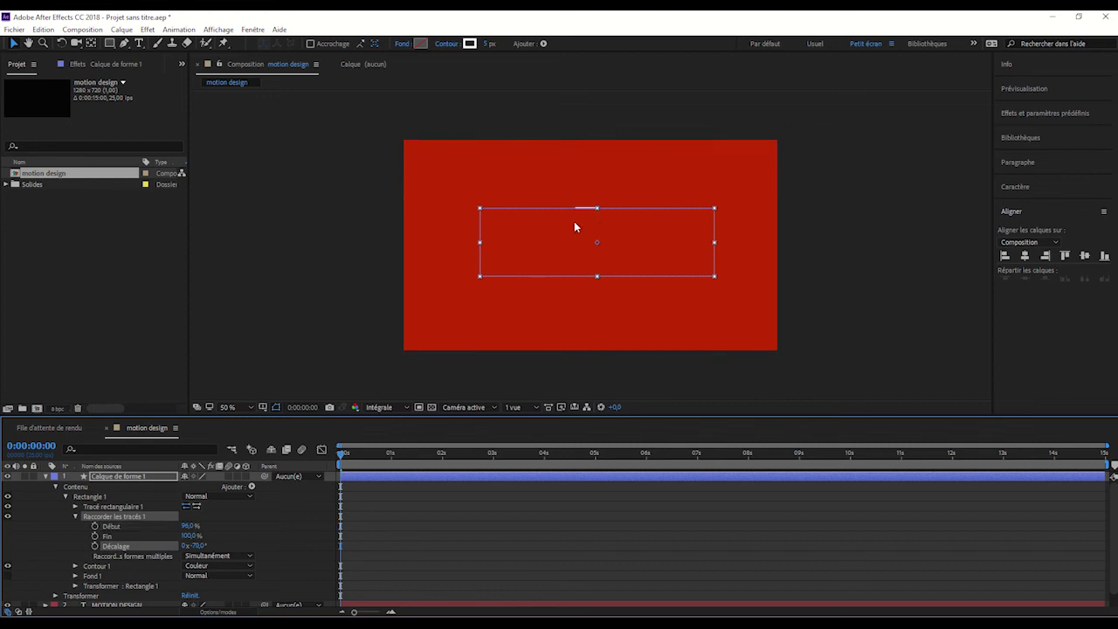
{"action": "left_click_drag", "start_coordinate": [185, 528], "coordinate": [187, 524]}
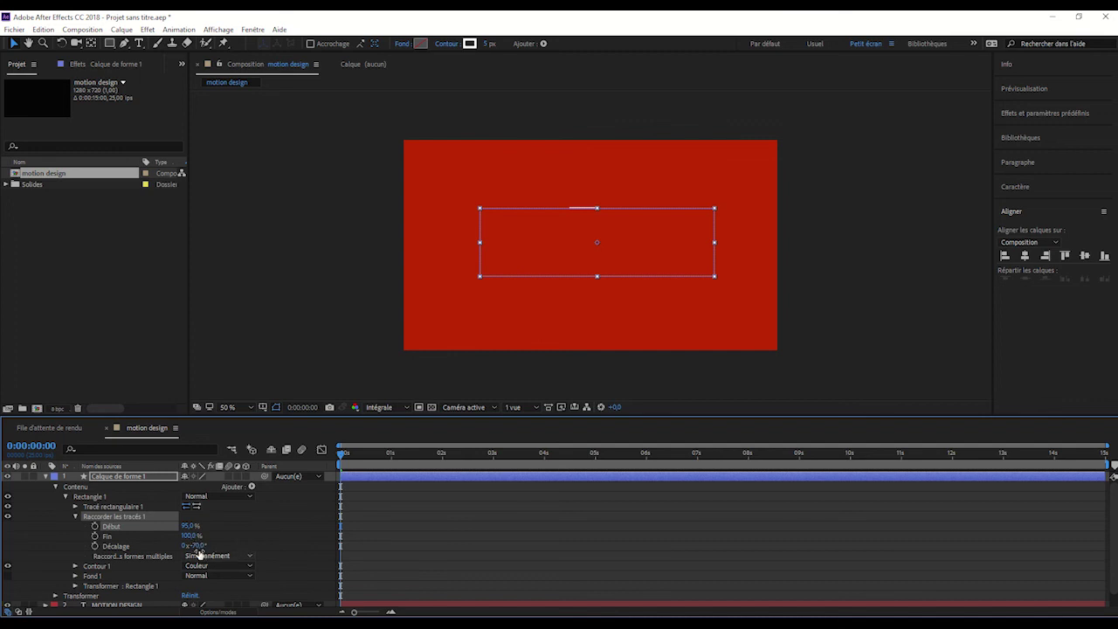
Set Début to 100 % and add its first keyframe at 0:00:00:00.
{"action": "left_click", "coordinate": [186, 527]}
{"action": "type", "text": "100"}
{"action": "key", "text": "Return"}
{"action": "left_click", "coordinate": [95, 528]}
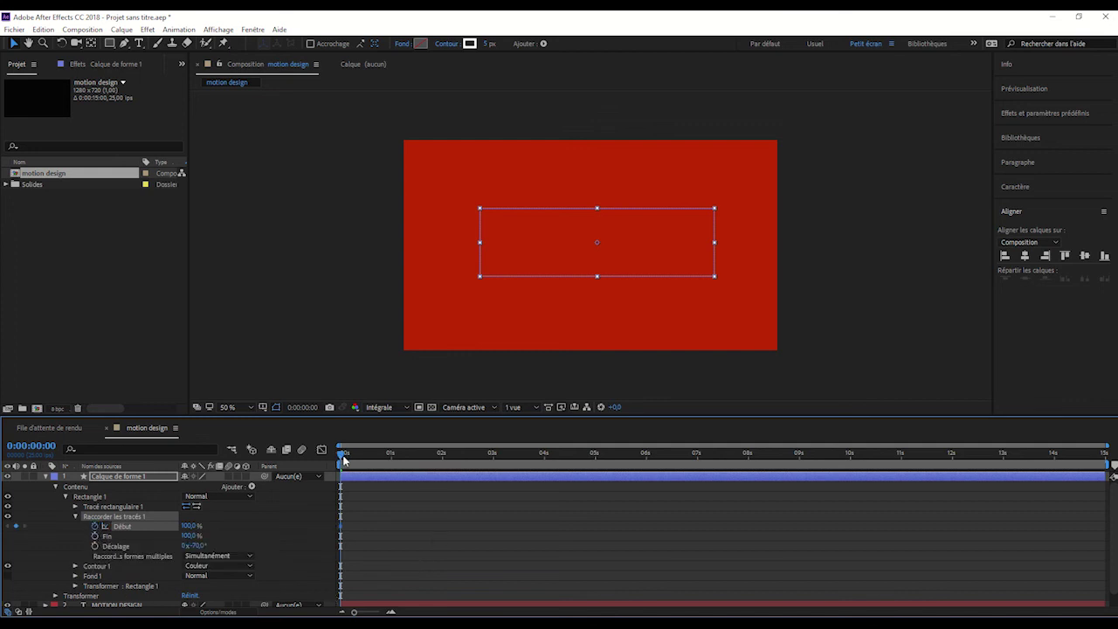
At 0:00:02:16 set Début to 0 % and preview the stroke drawing on.
{"action": "key", "text": "space"}
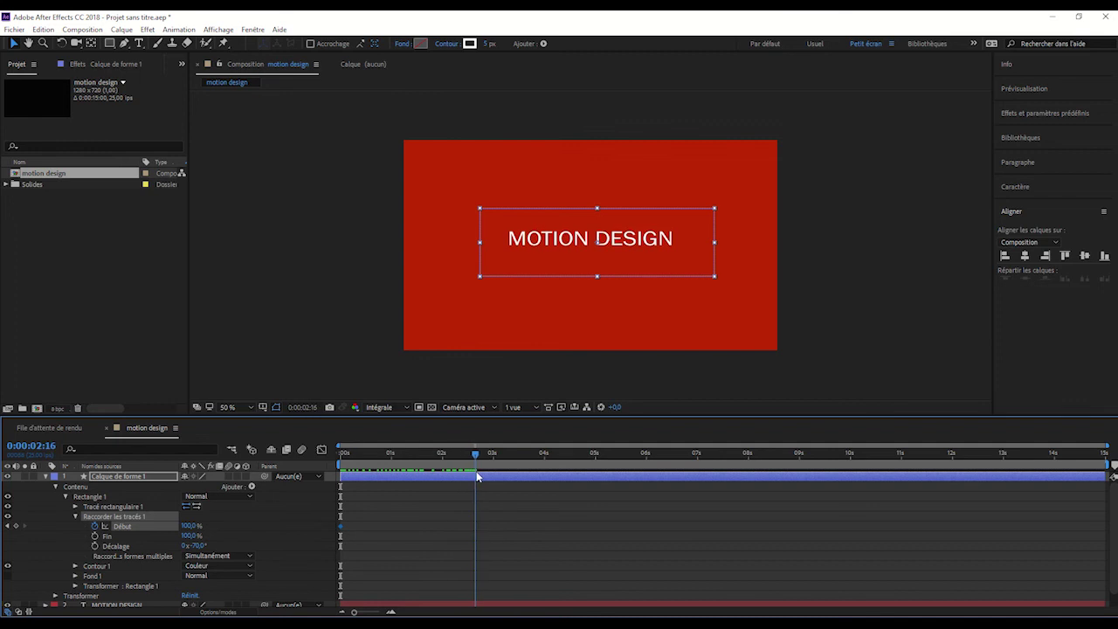
{"action": "left_click", "coordinate": [188, 526]}
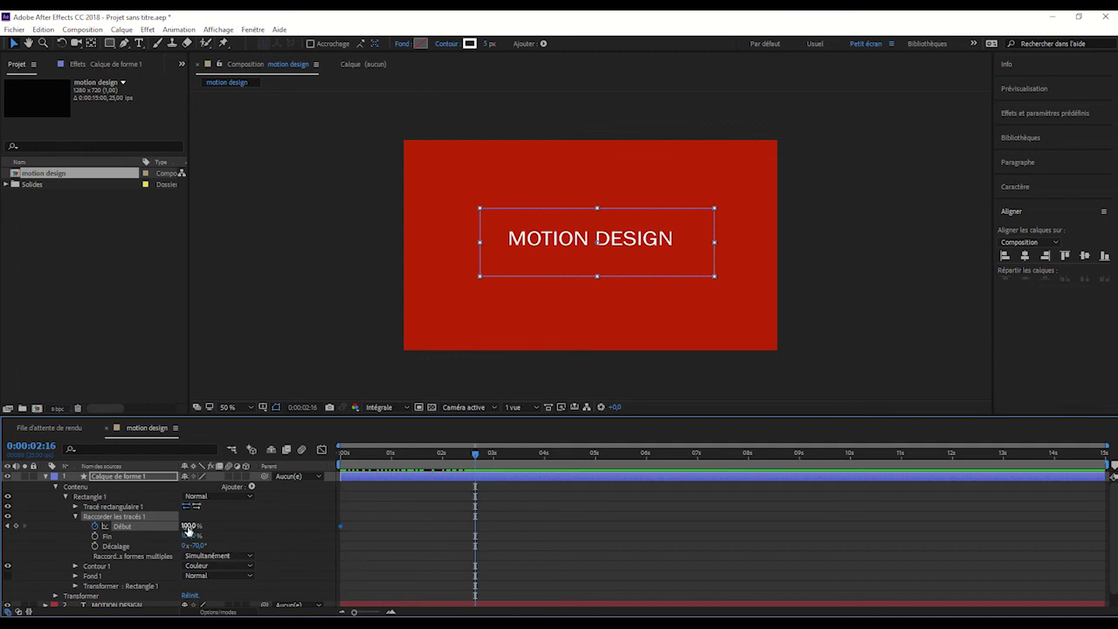
{"action": "type", "text": "0"}
{"action": "key", "text": "Return"}
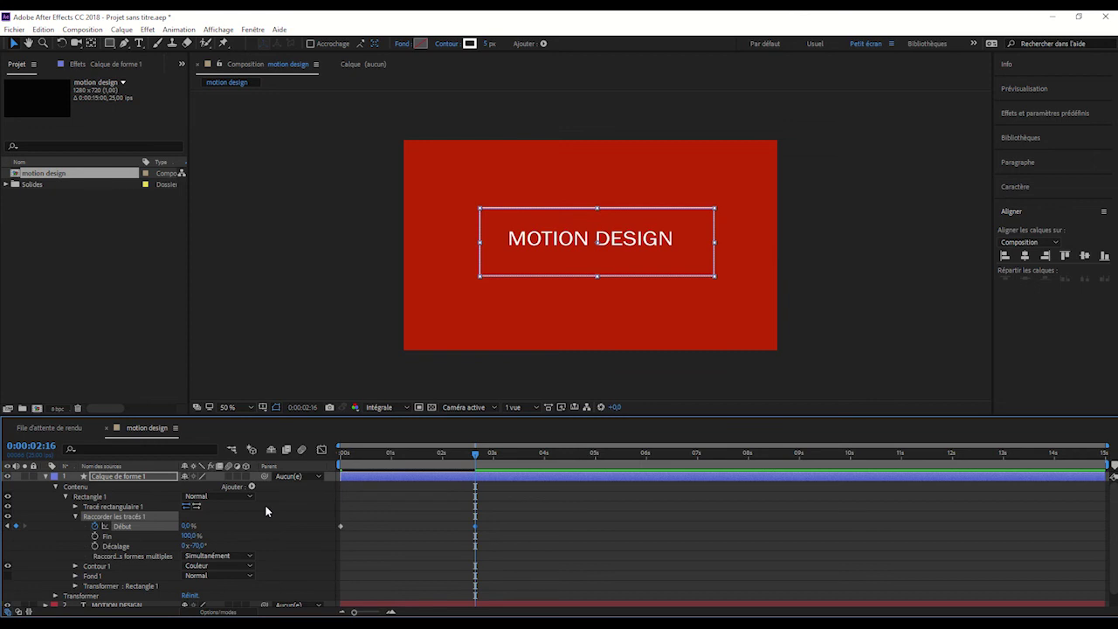
{"action": "key", "text": "space"}
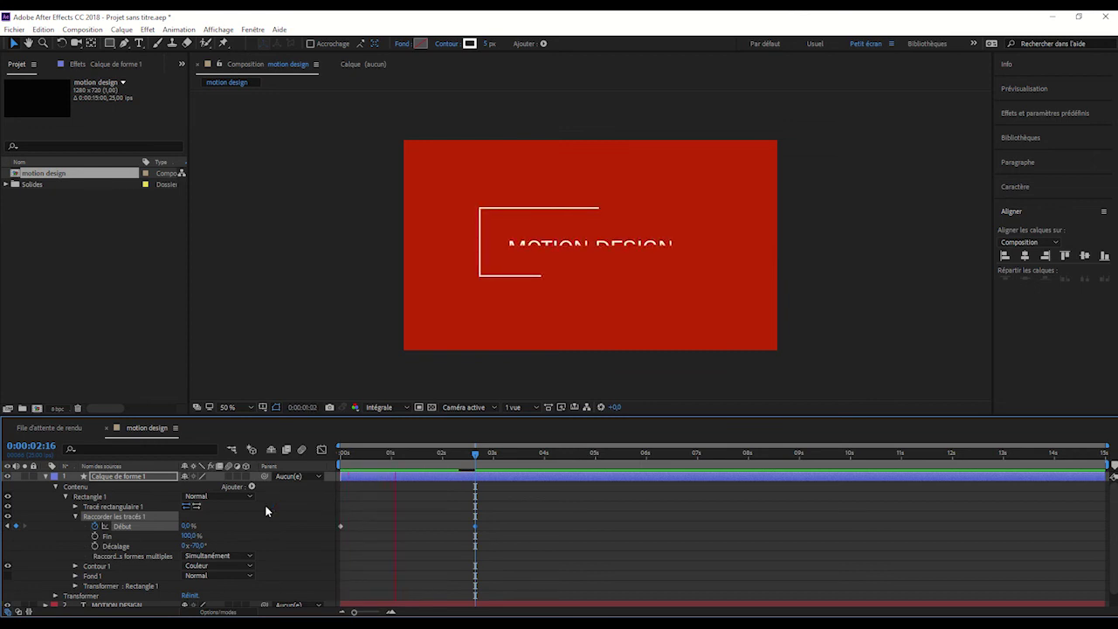